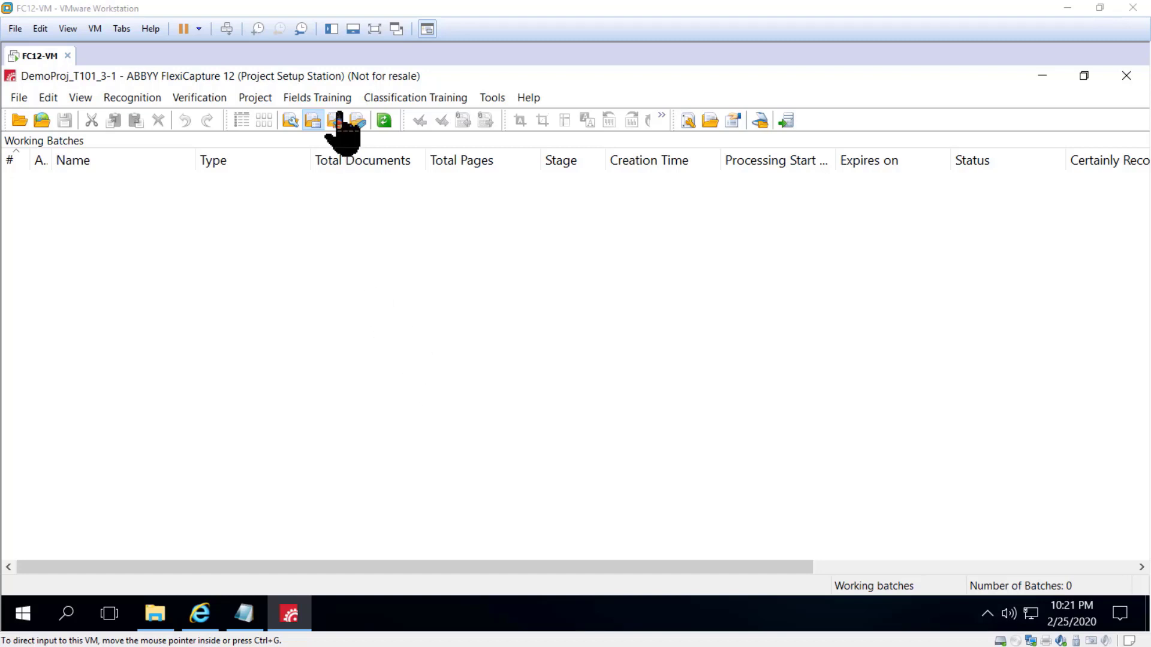
Step: Set the project's workflow schema to Advanced in the project properties
{"action": "left_click", "coordinate": [261, 99]}
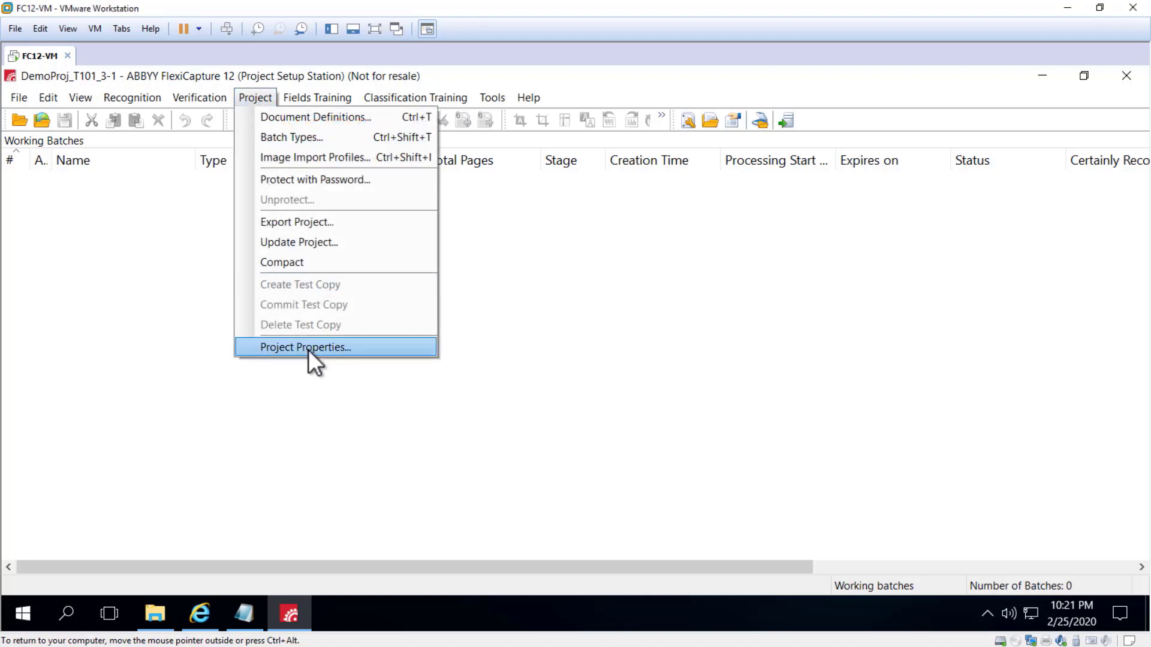
{"action": "left_click", "coordinate": [308, 350]}
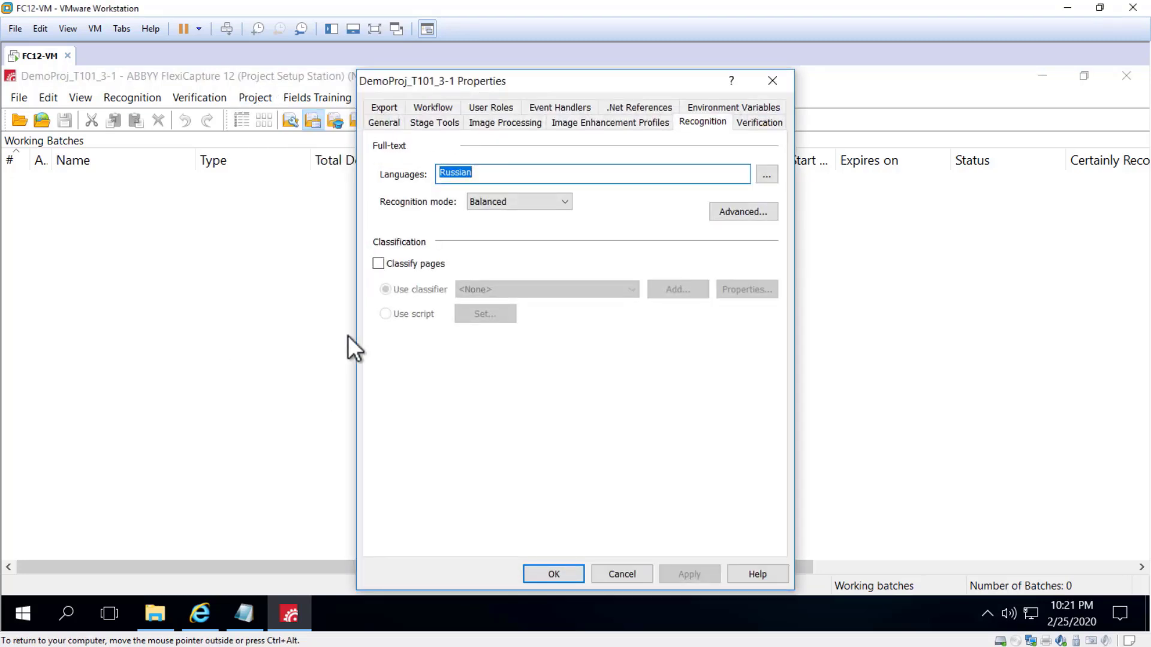
{"action": "left_click", "coordinate": [429, 107]}
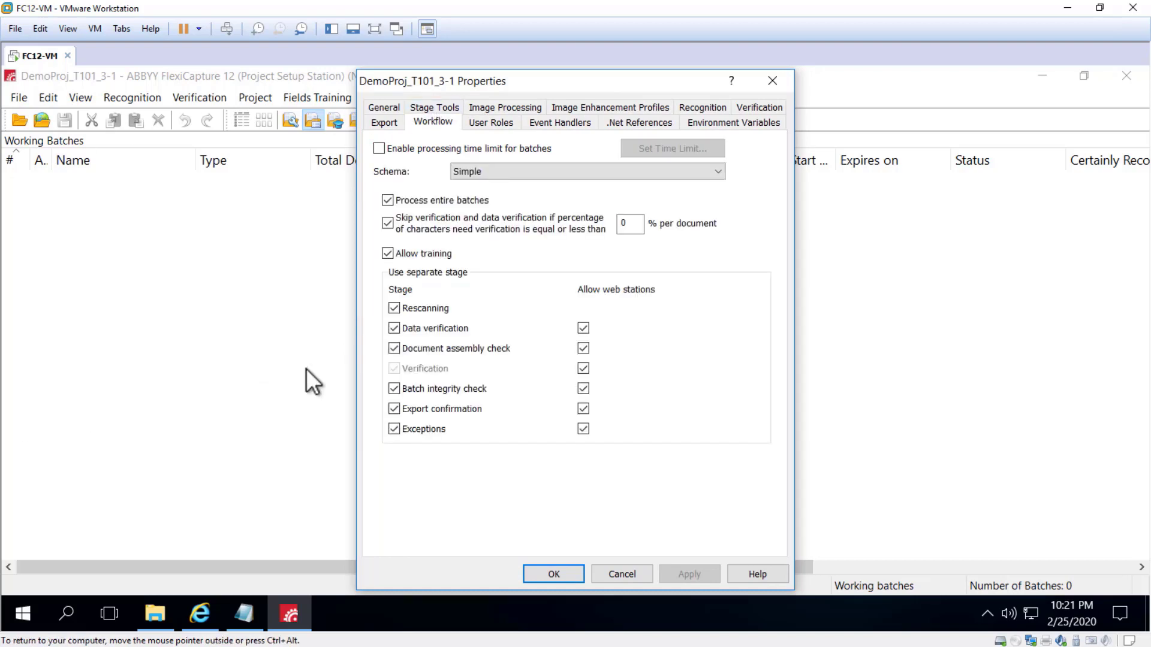
{"action": "left_click", "coordinate": [597, 172]}
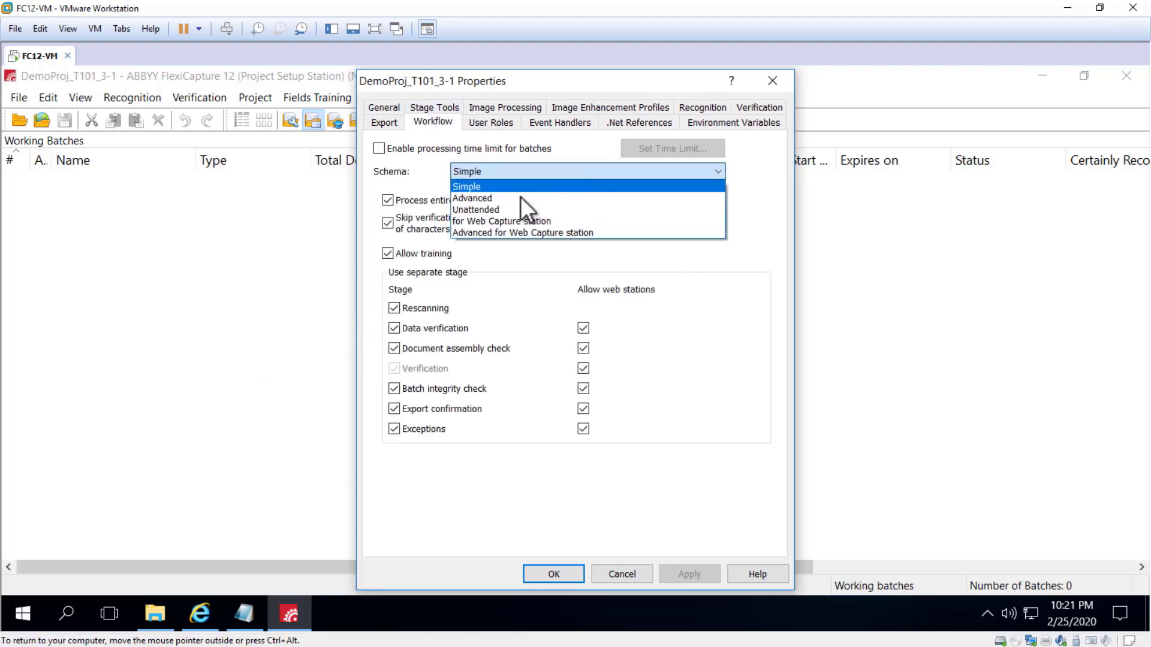
{"action": "left_click", "coordinate": [474, 199]}
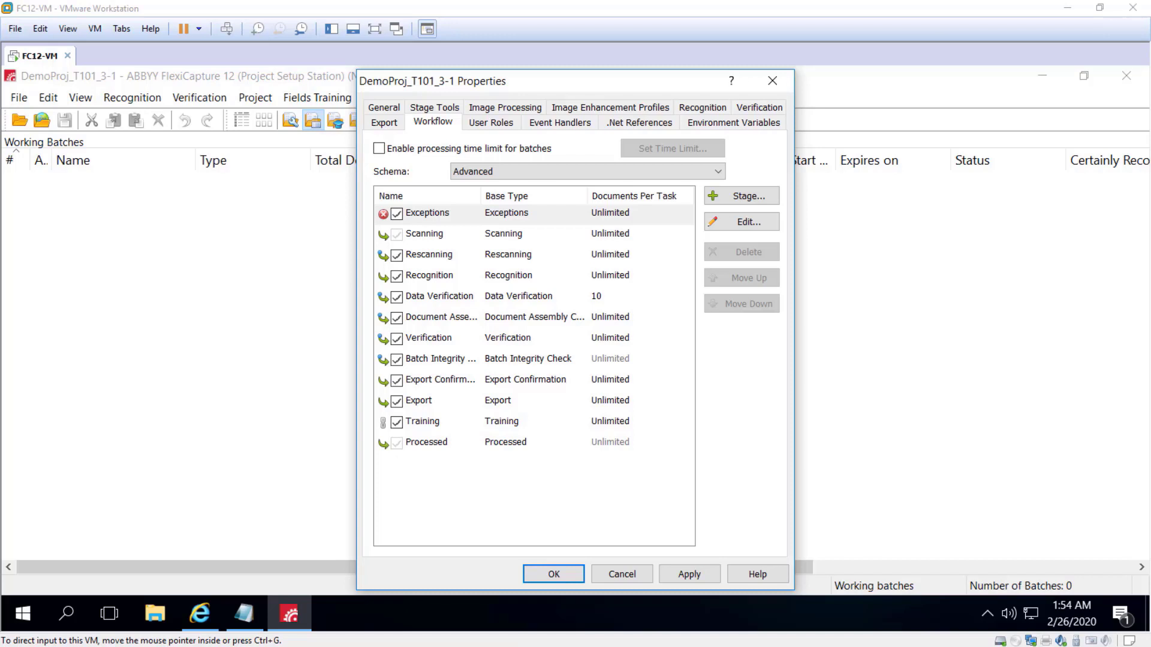
Step: Add a new interactive processing stage to the workflow based on Data Verification
{"action": "left_click", "coordinate": [445, 295]}
{"action": "left_click", "coordinate": [428, 296]}
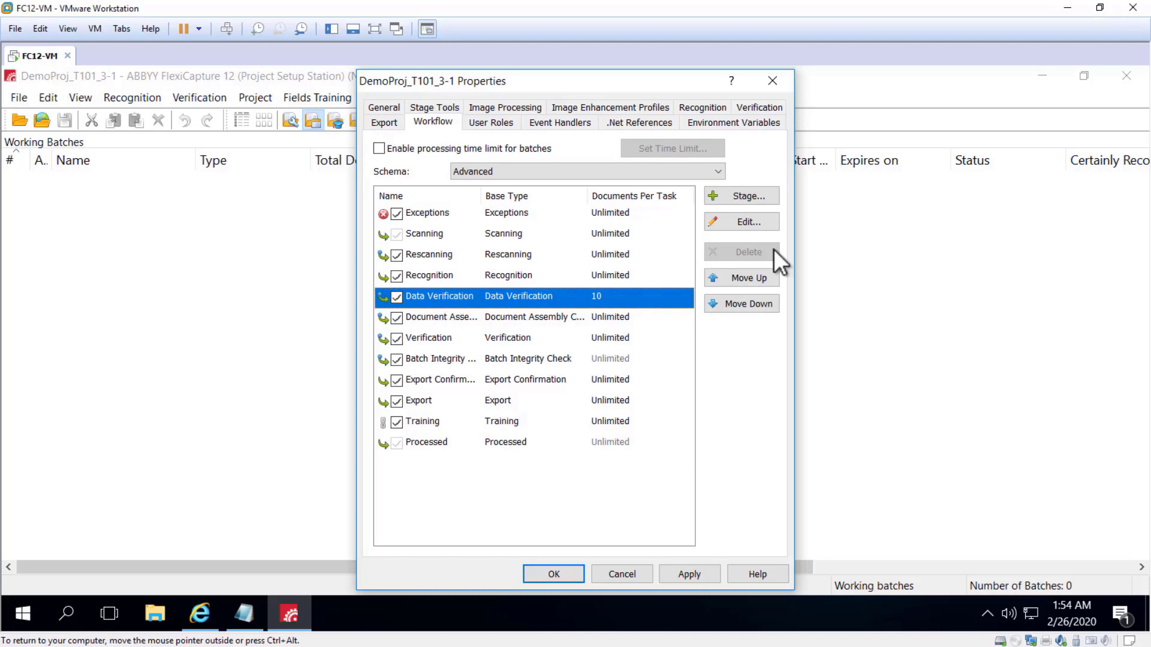
{"action": "left_click", "coordinate": [717, 196]}
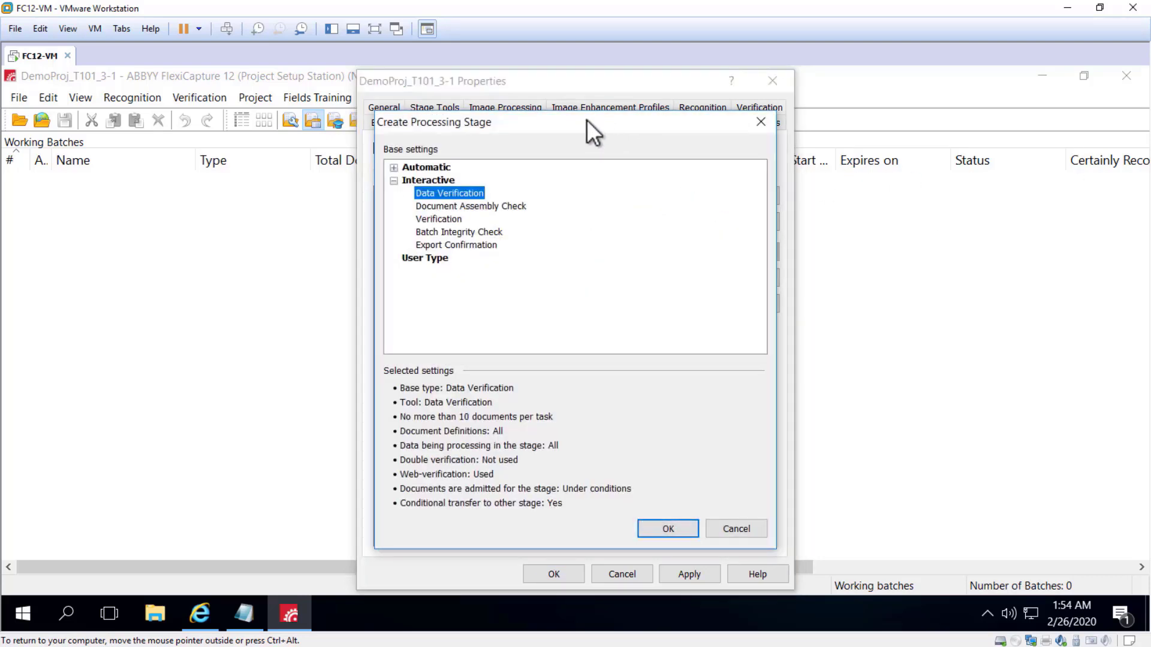
{"action": "left_click_drag", "start_coordinate": [587, 122], "coordinate": [751, 149]}
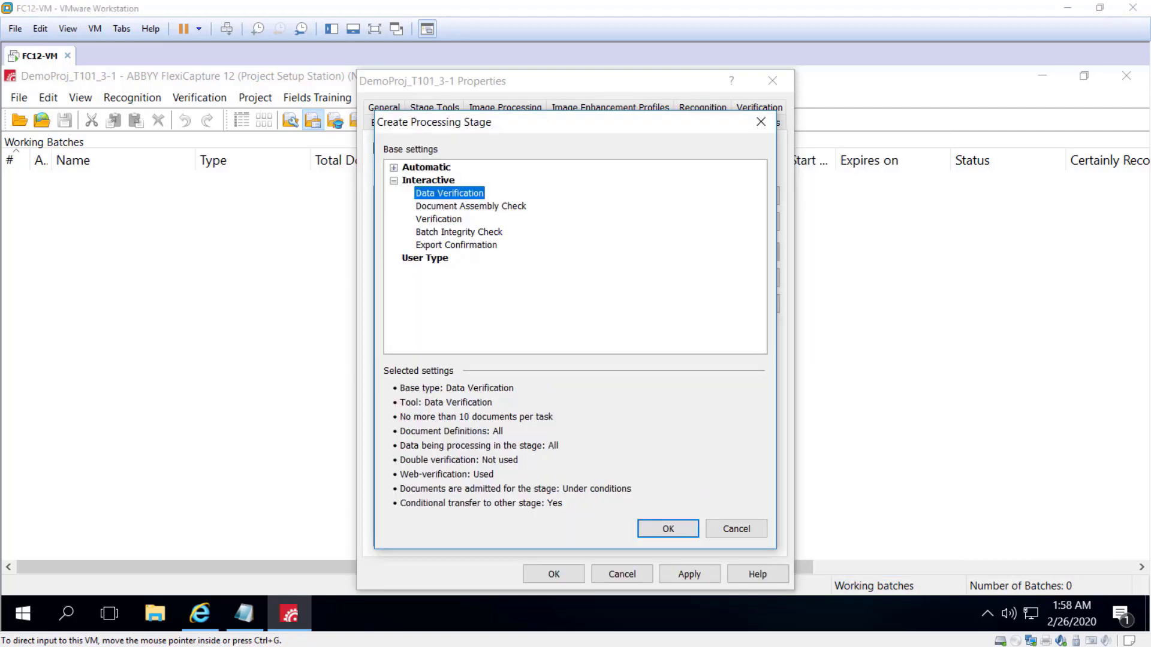
{"action": "left_click", "coordinate": [668, 530]}
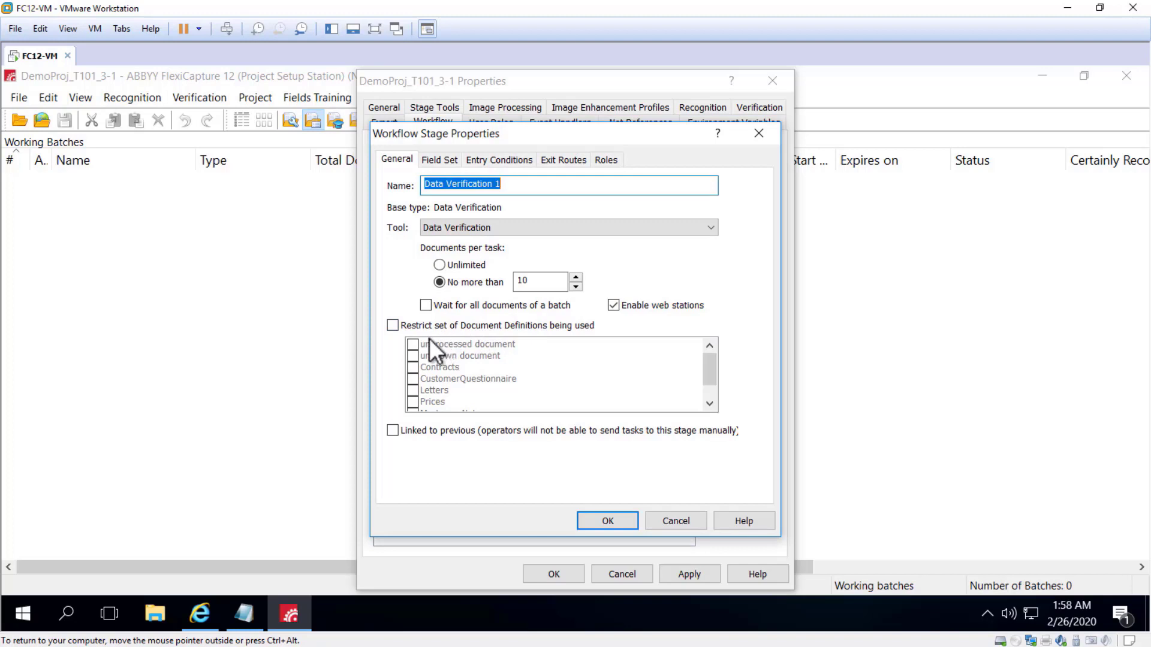
Step: Restrict the new stage to the Prices and Contracts Document Definitions
{"action": "left_click", "coordinate": [392, 325]}
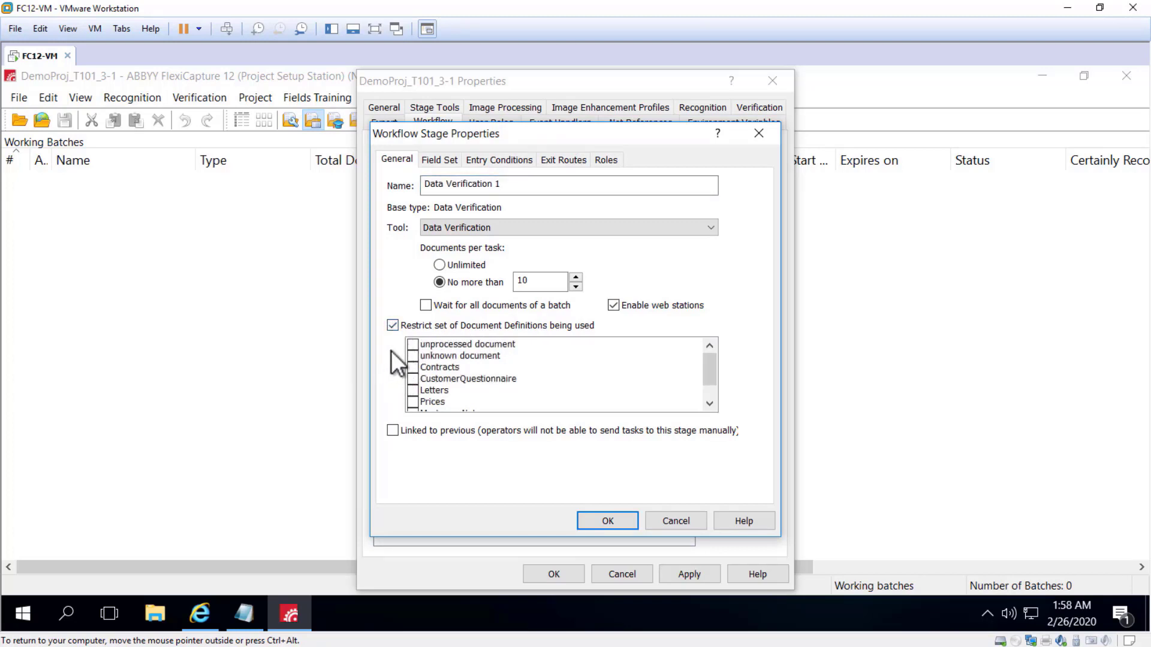
{"action": "scroll", "coordinate": [580, 365], "scroll_direction": "down", "scroll_amount": 1}
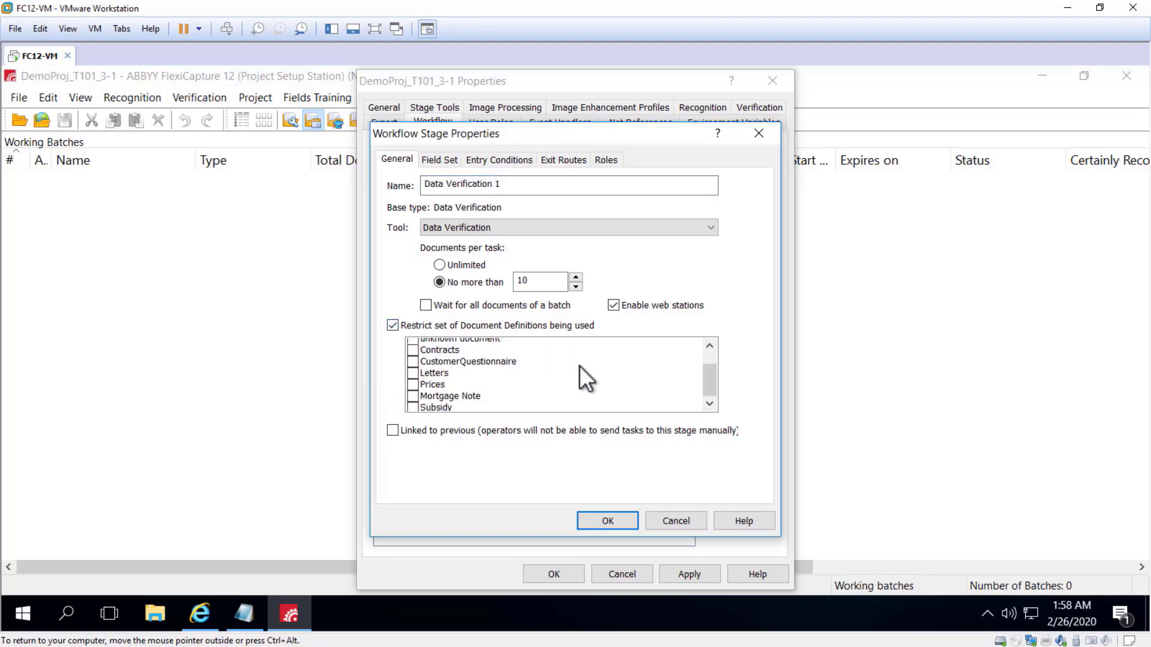
{"action": "left_click", "coordinate": [413, 379]}
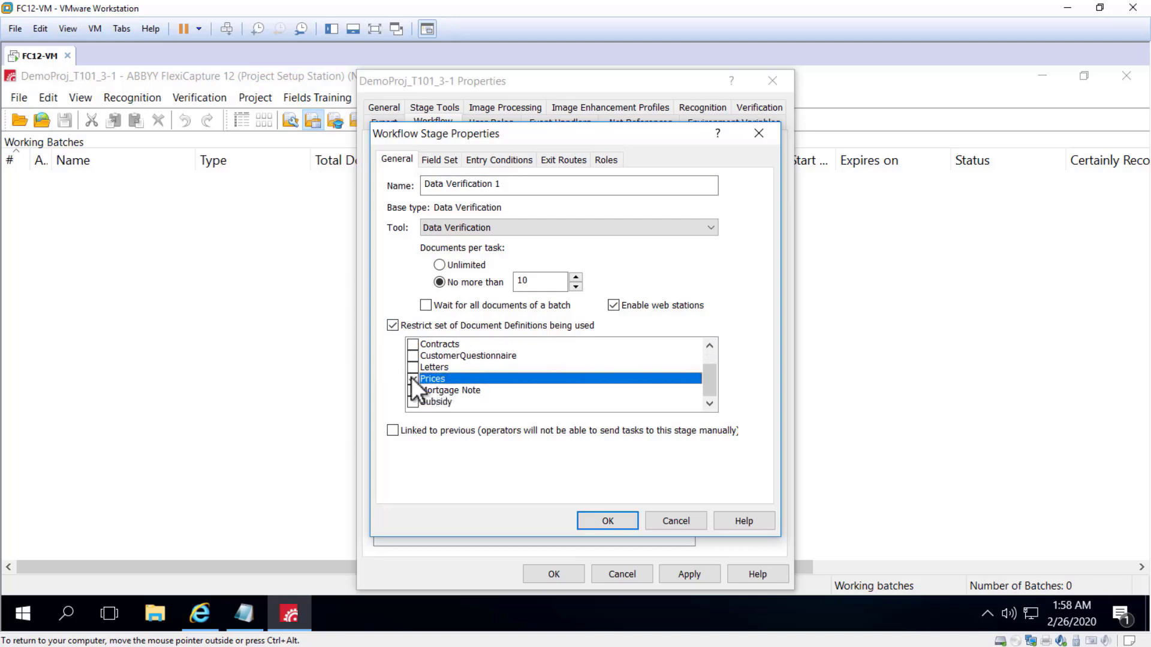
{"action": "left_click", "coordinate": [413, 345]}
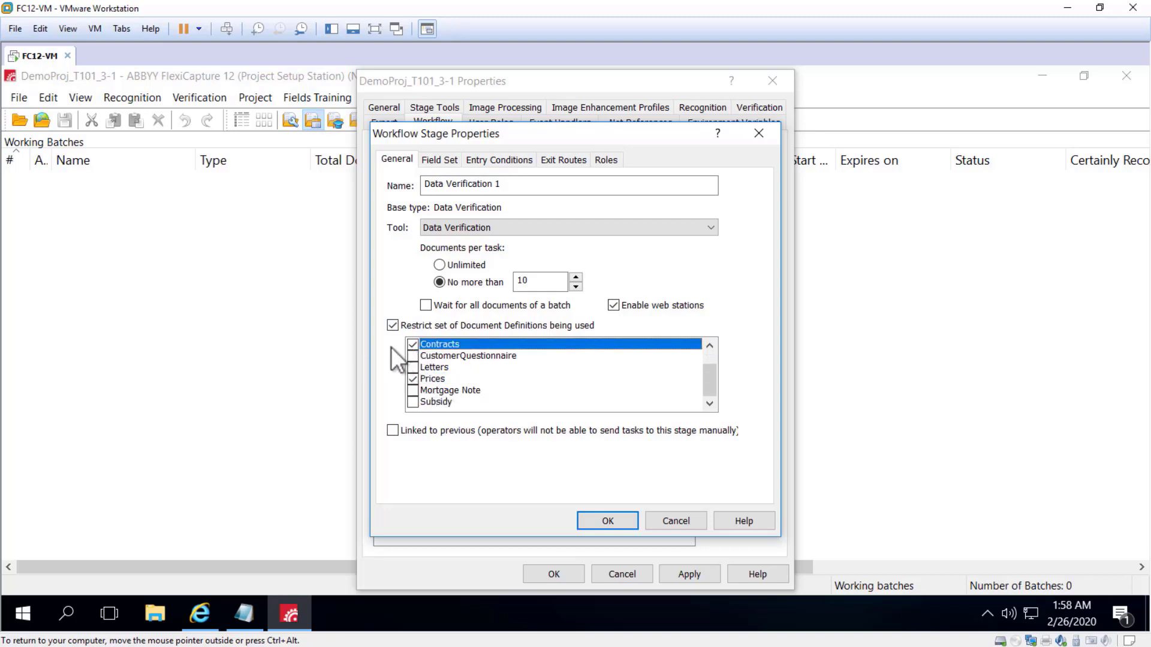
Step: Remove the ContractNumber field from the selected fields in the stage's field set
{"action": "left_click", "coordinate": [444, 160]}
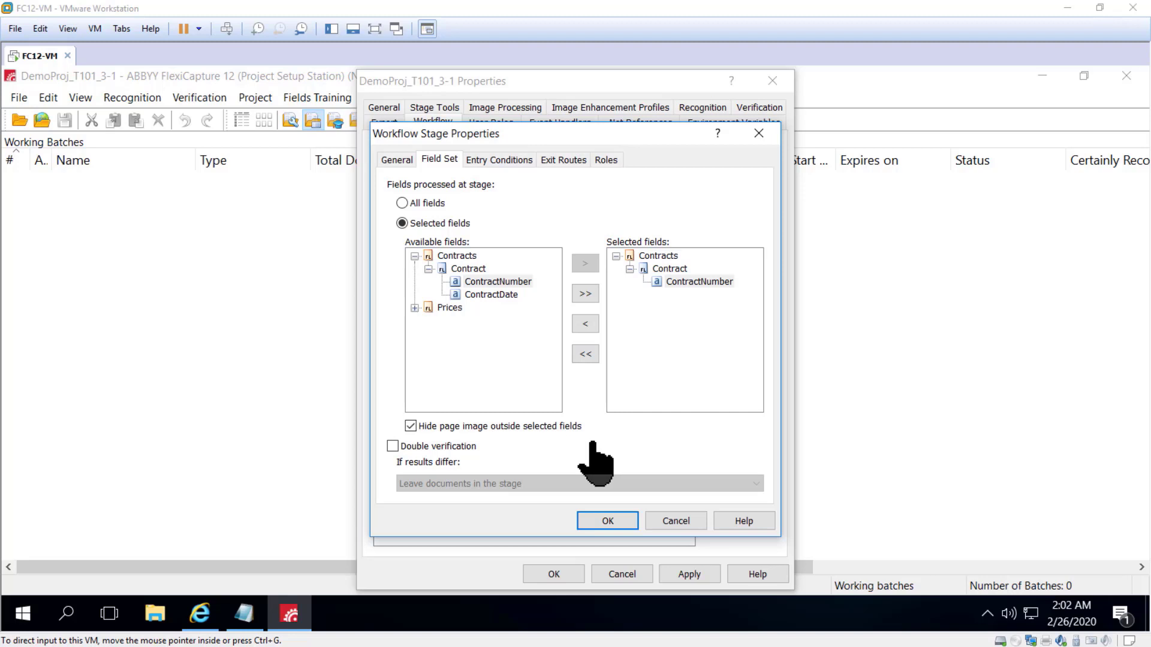
{"action": "left_click", "coordinate": [696, 280]}
{"action": "left_click", "coordinate": [696, 279]}
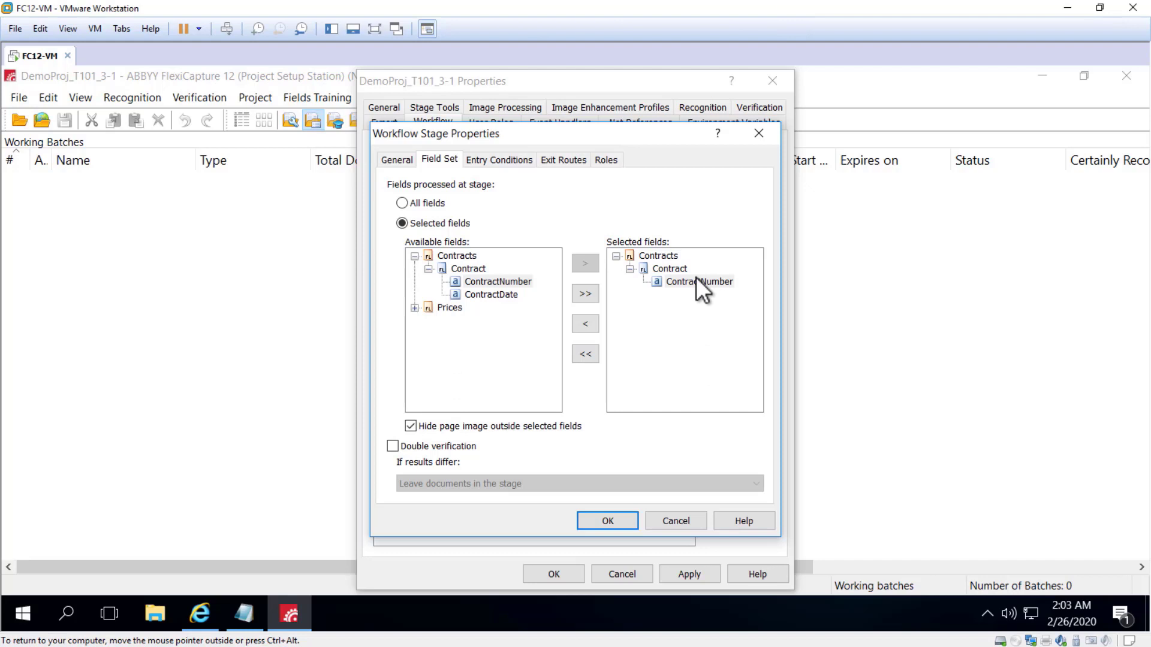
{"action": "left_click", "coordinate": [581, 321]}
Step: Keep the stage's entry conditional and delete the existing group of rules from its entry conditions
{"action": "left_click", "coordinate": [475, 160]}
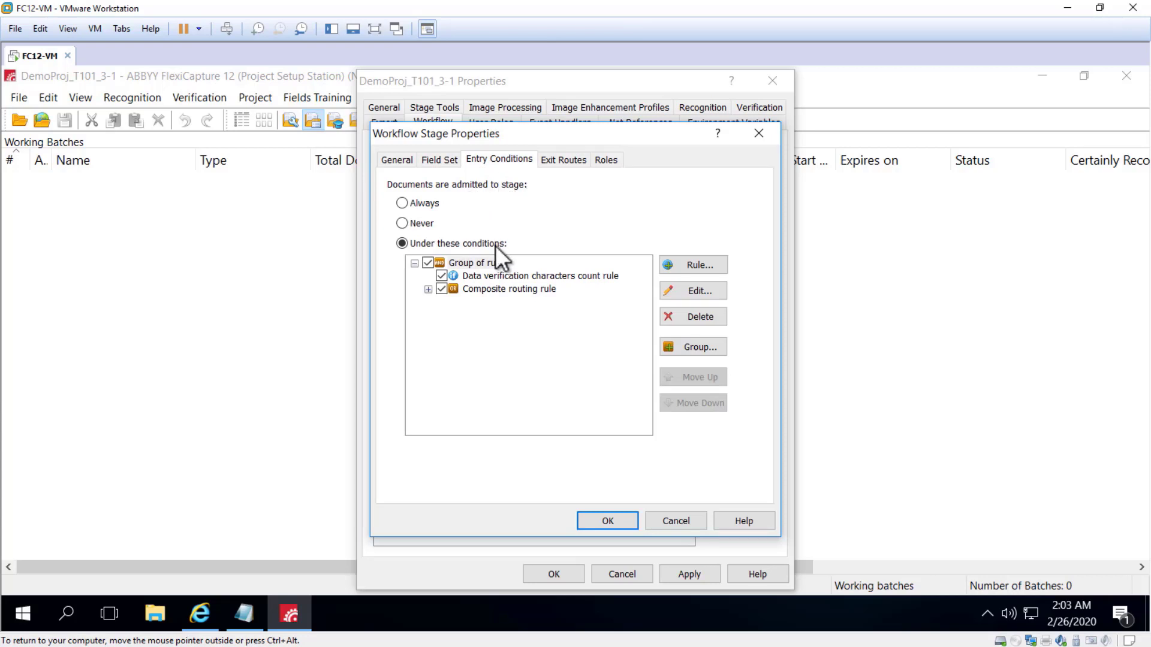
{"action": "left_click", "coordinate": [403, 223]}
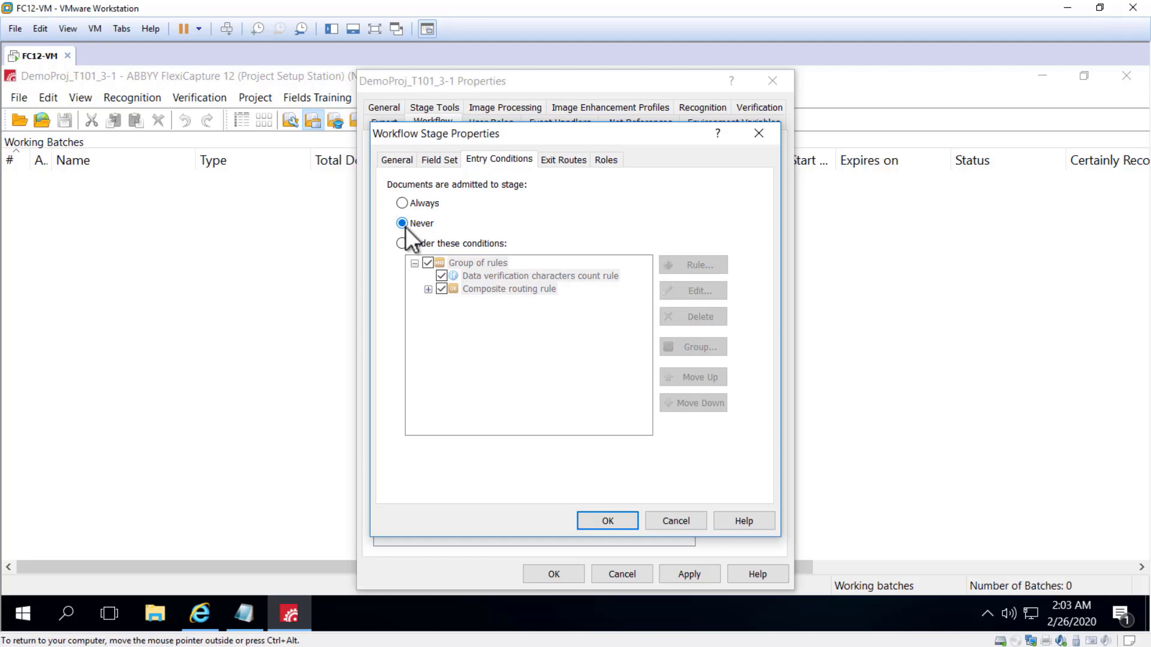
{"action": "left_click", "coordinate": [402, 244]}
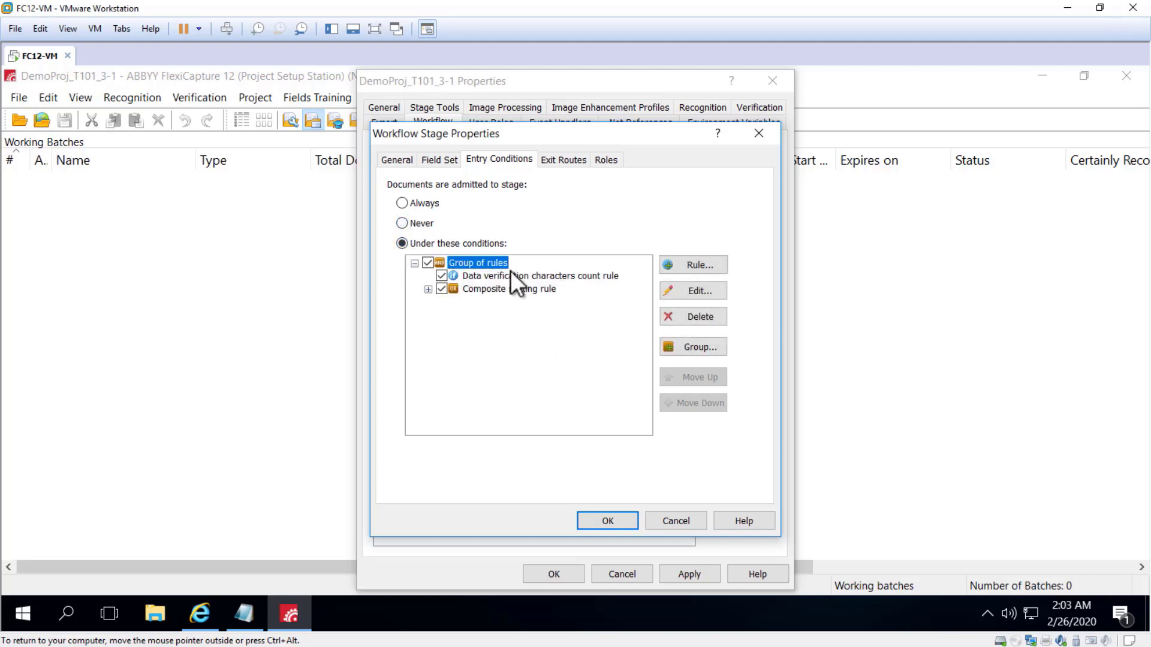
{"action": "key", "text": "Delete"}
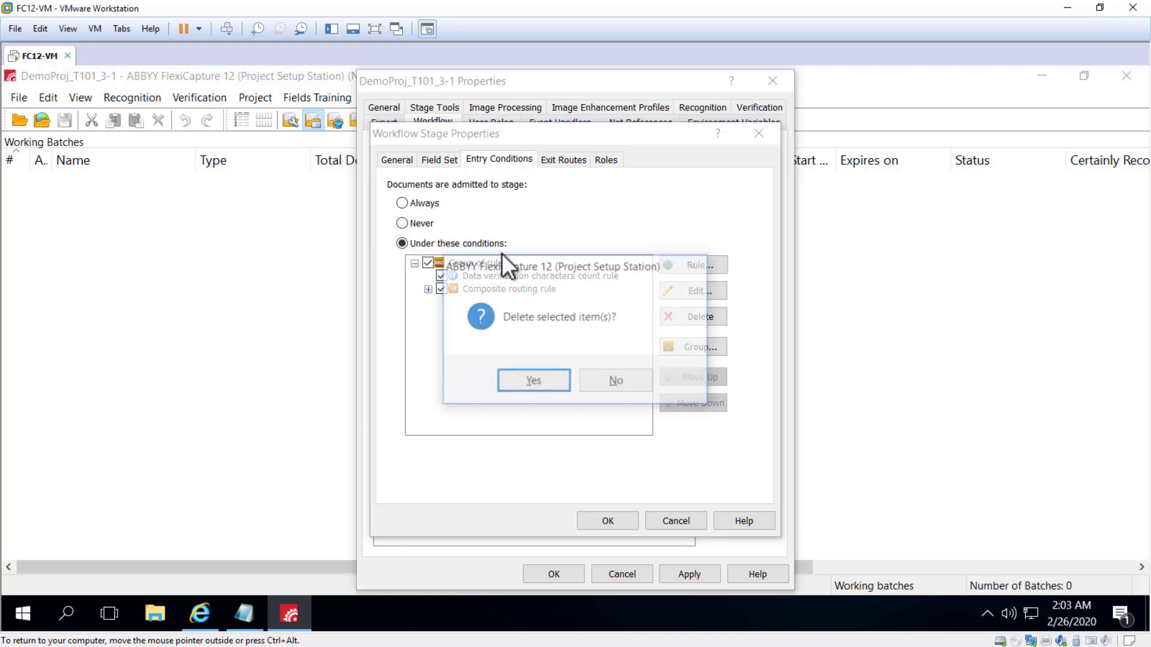
{"action": "left_click", "coordinate": [549, 387]}
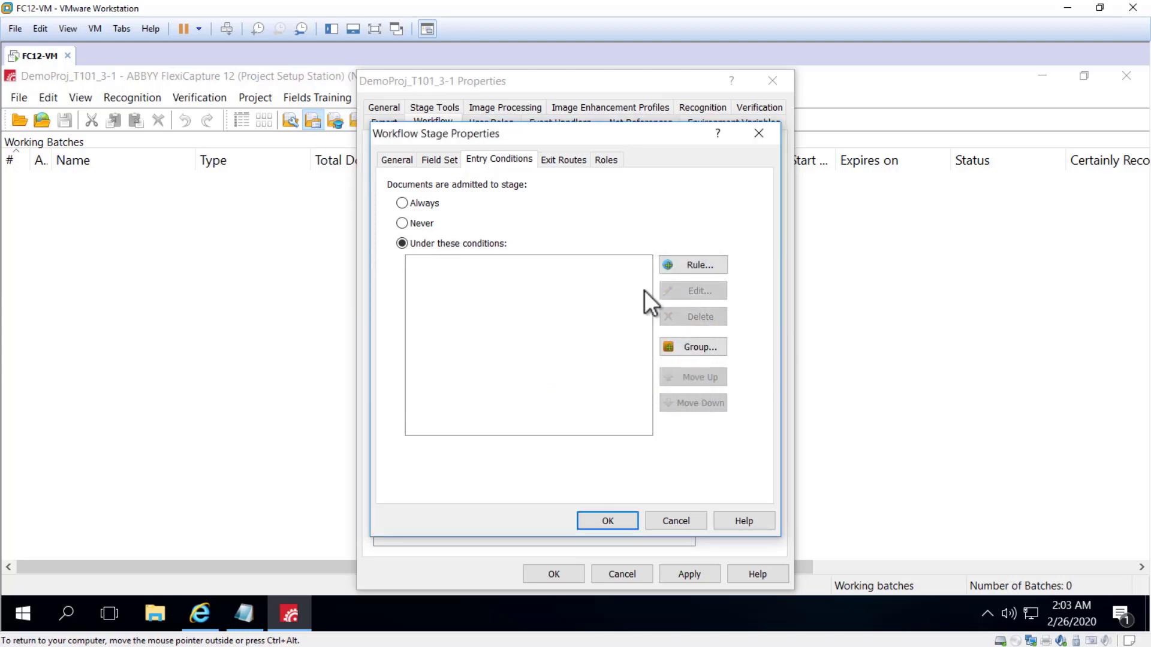
Step: Add a standard entry rule that applies when the condition "The task was processed successfully" is satisfied
{"action": "left_click", "coordinate": [674, 265]}
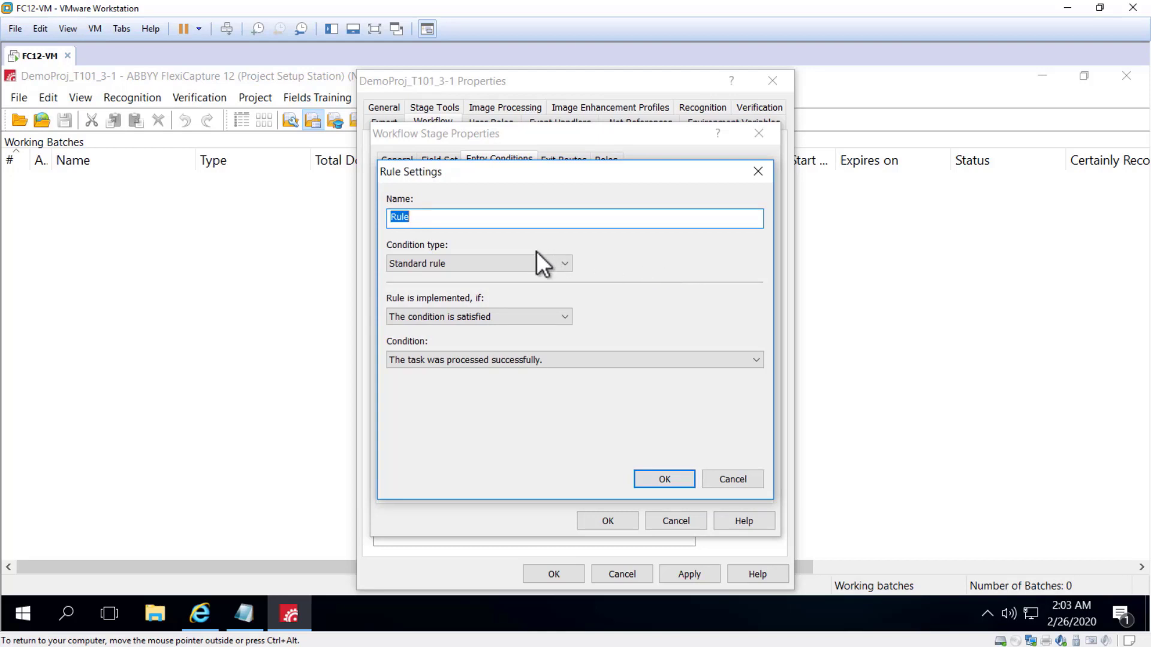
{"action": "left_click", "coordinate": [638, 362]}
{"action": "left_click", "coordinate": [638, 362]}
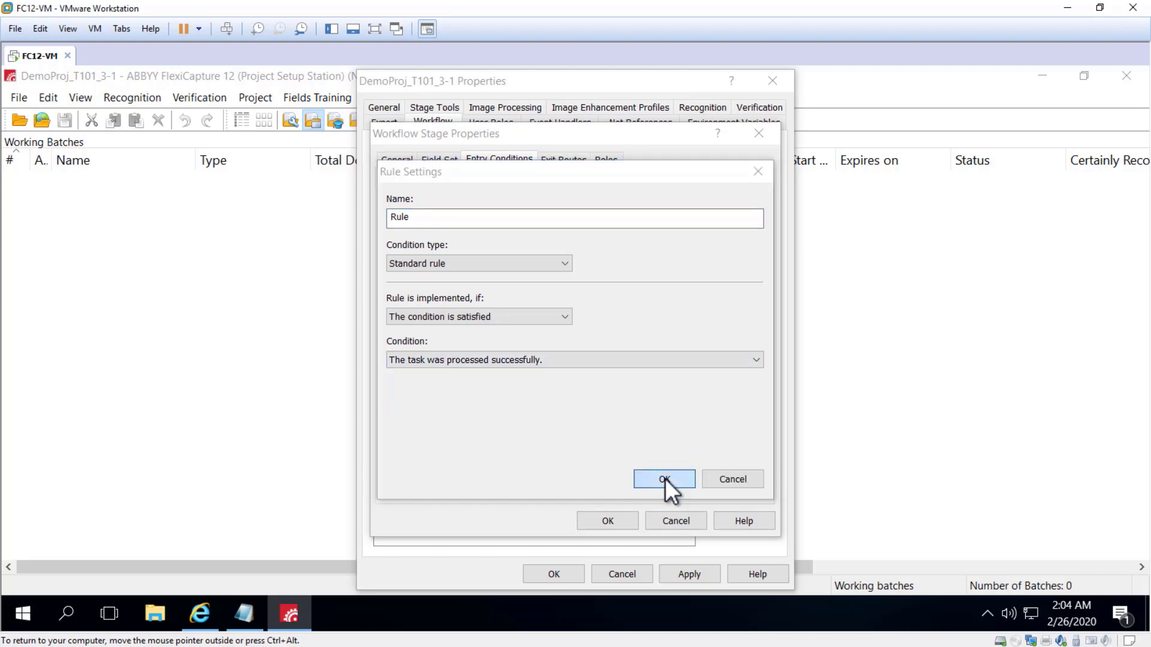
{"action": "left_click", "coordinate": [665, 480]}
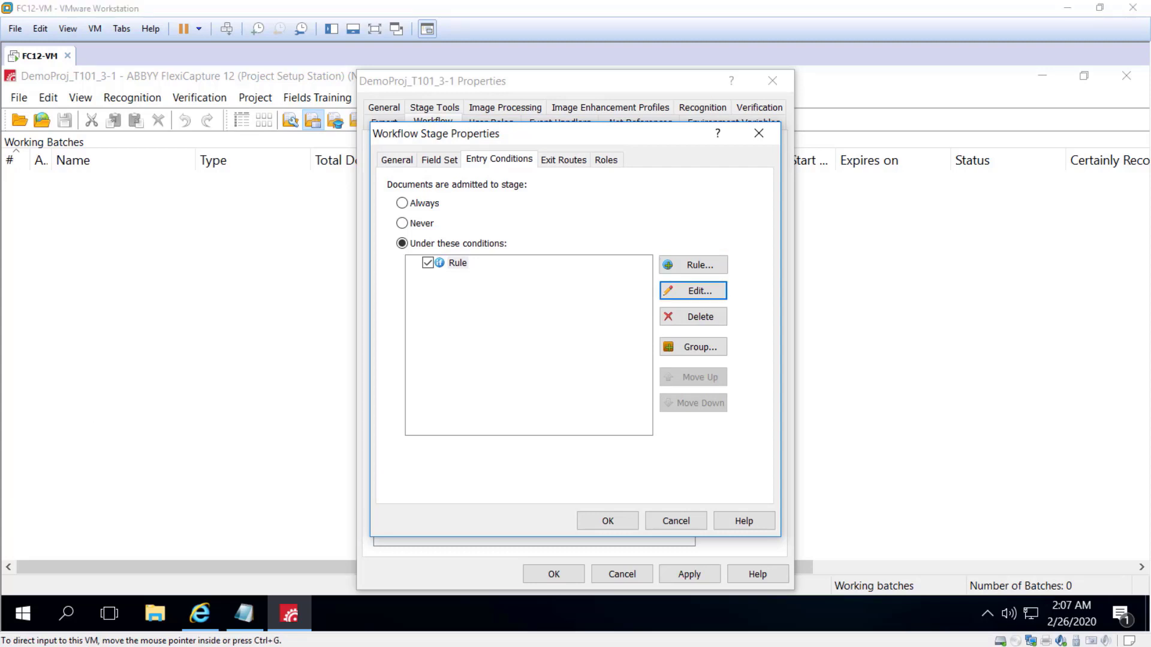
{"action": "left_click", "coordinate": [483, 265]}
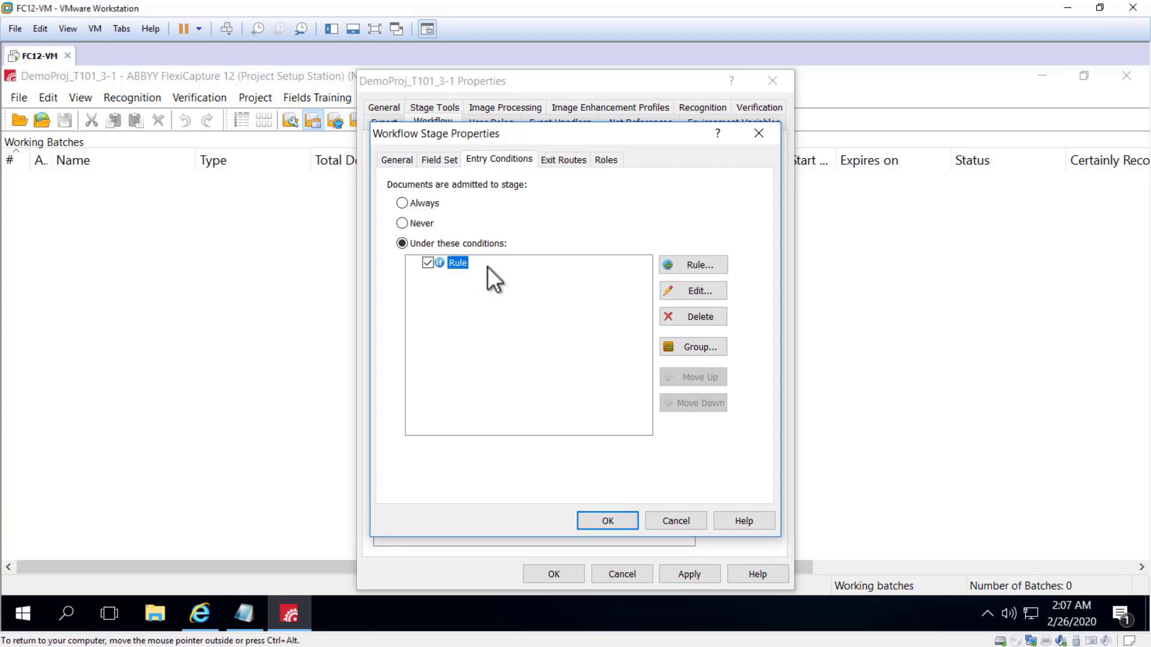
{"action": "left_click", "coordinate": [711, 290]}
{"action": "left_click", "coordinate": [697, 360]}
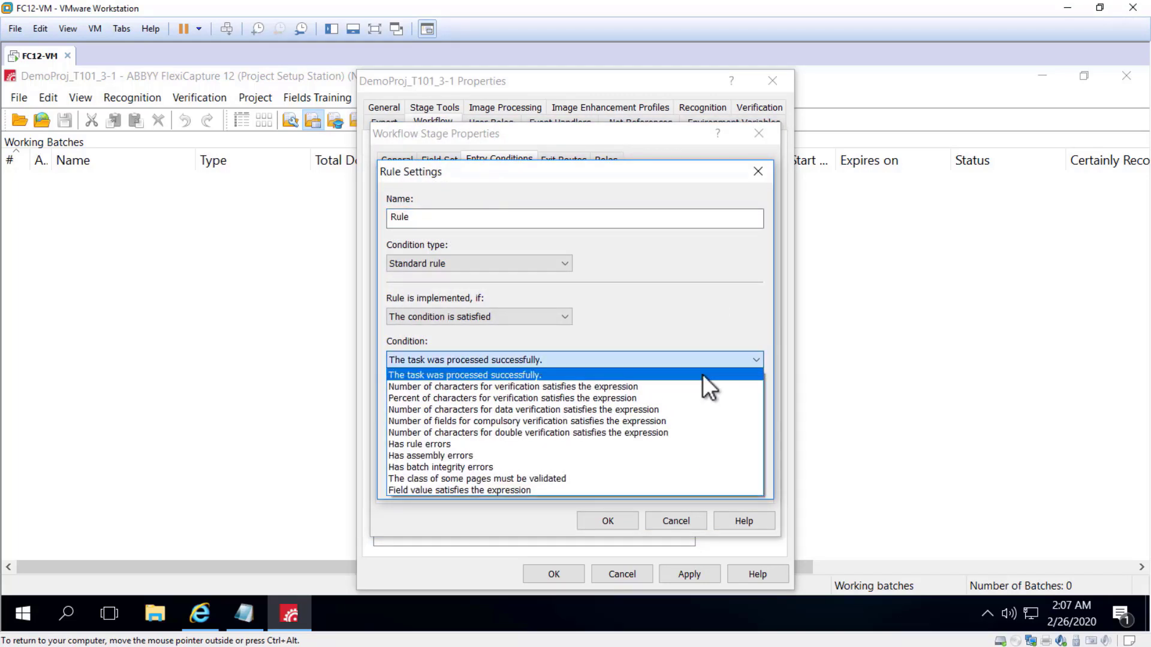
{"action": "left_click", "coordinate": [472, 490]}
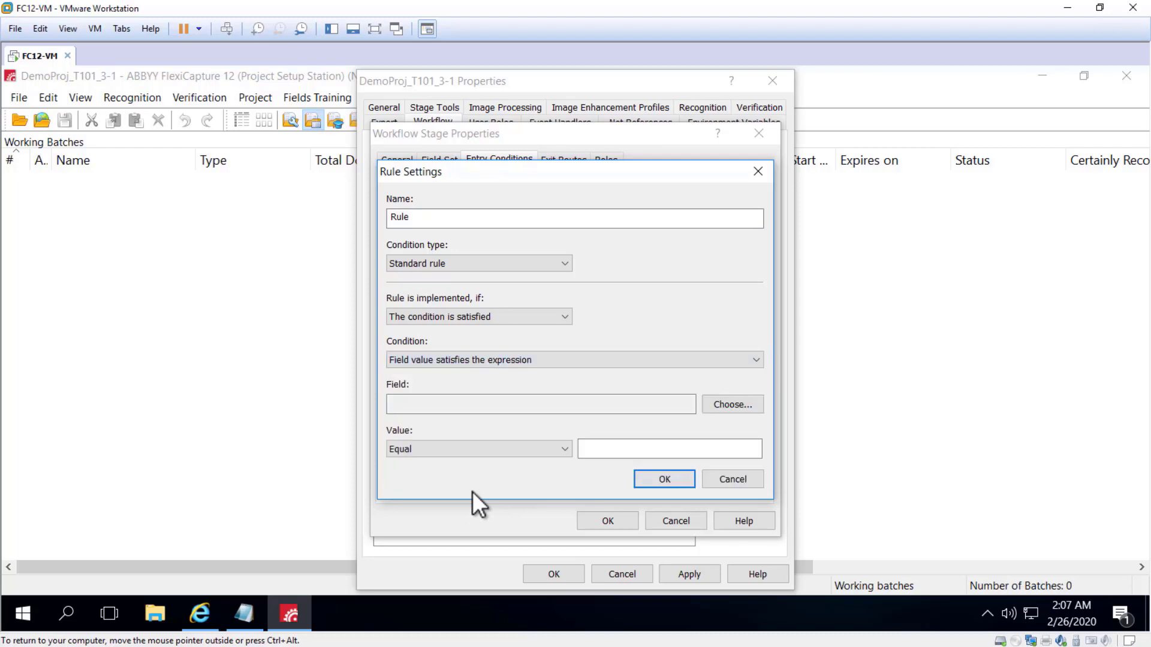
{"action": "left_click", "coordinate": [650, 410]}
{"action": "left_click", "coordinate": [729, 406]}
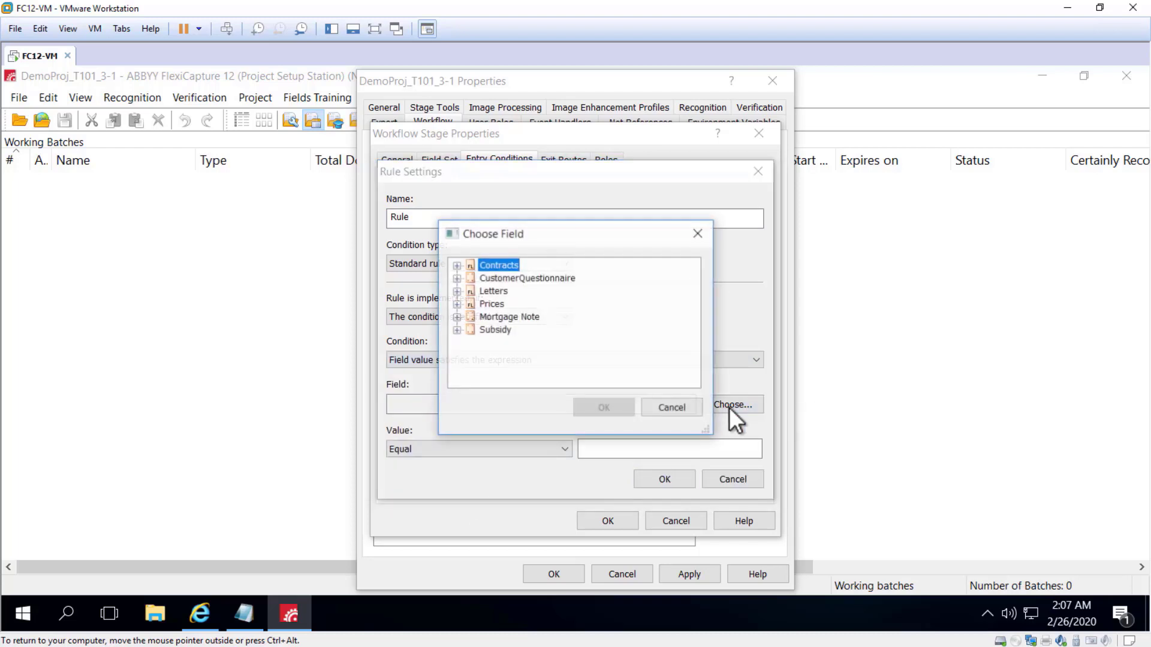
{"action": "left_click", "coordinate": [457, 291]}
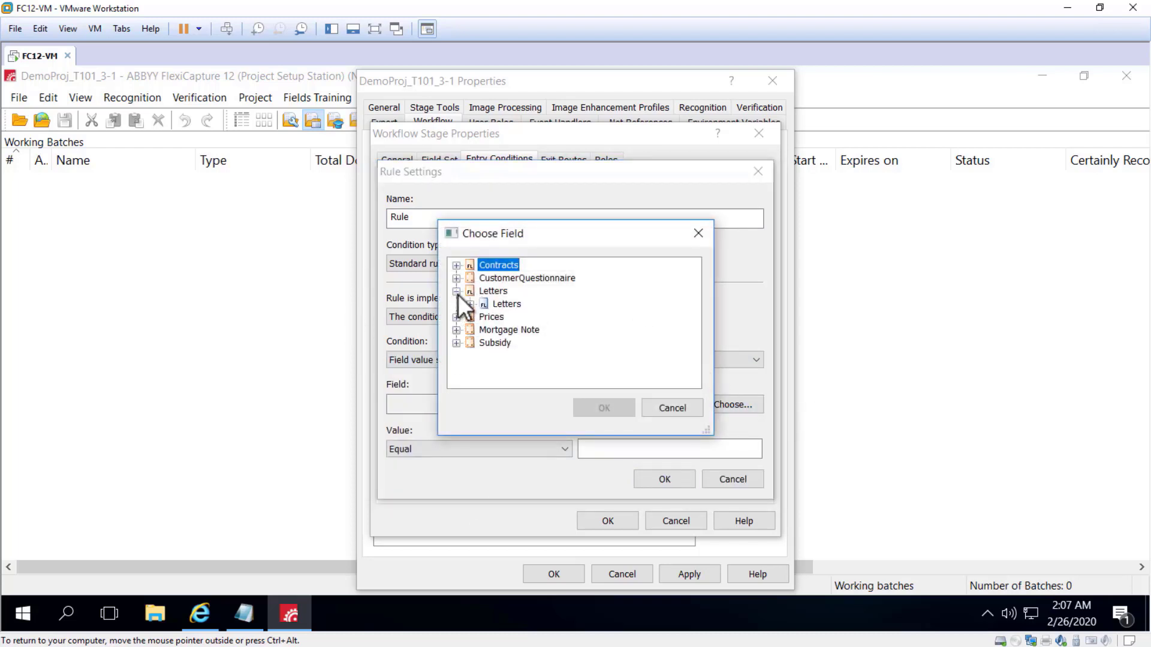
{"action": "left_click", "coordinate": [456, 317]}
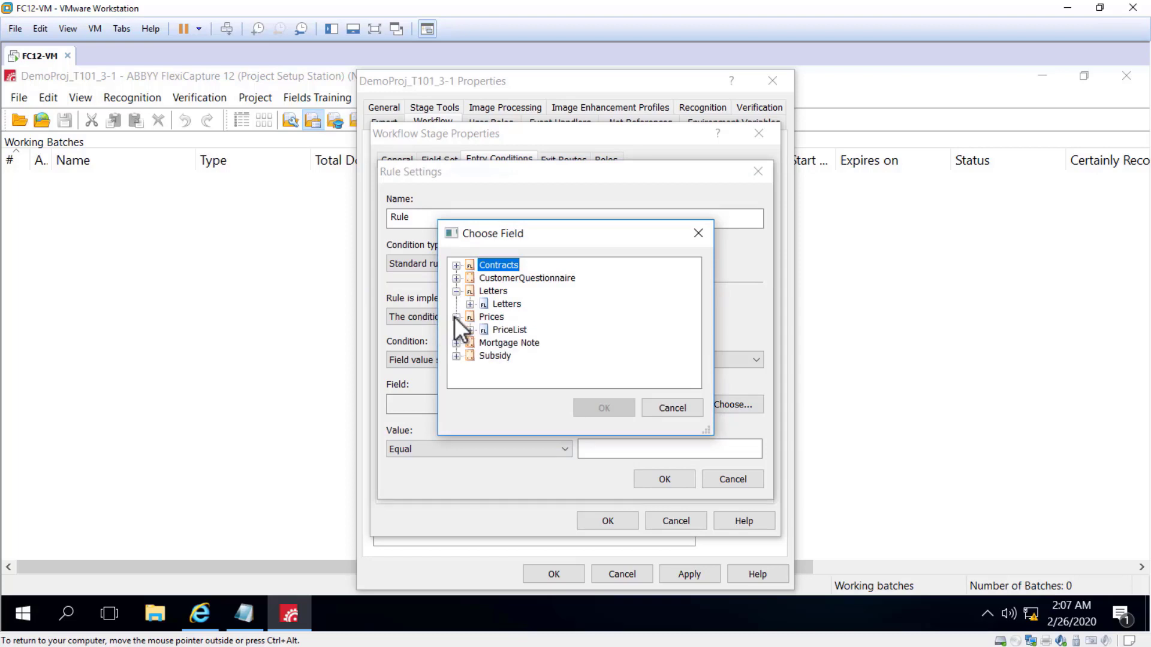
{"action": "left_click", "coordinate": [457, 291]}
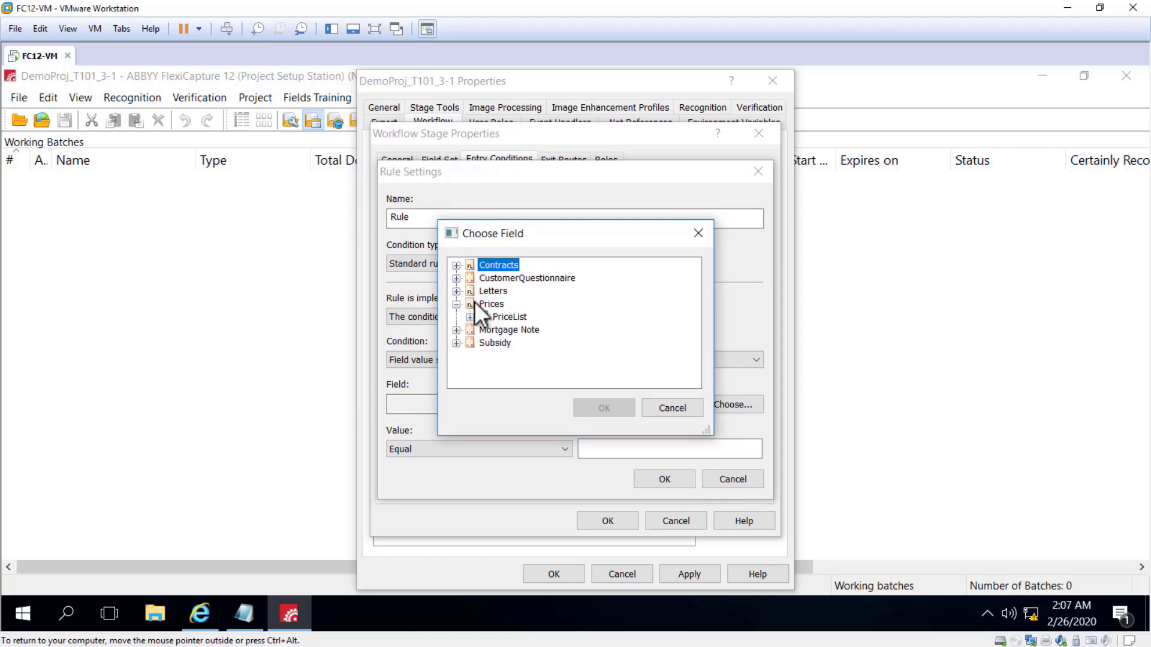
{"action": "left_click", "coordinate": [489, 317]}
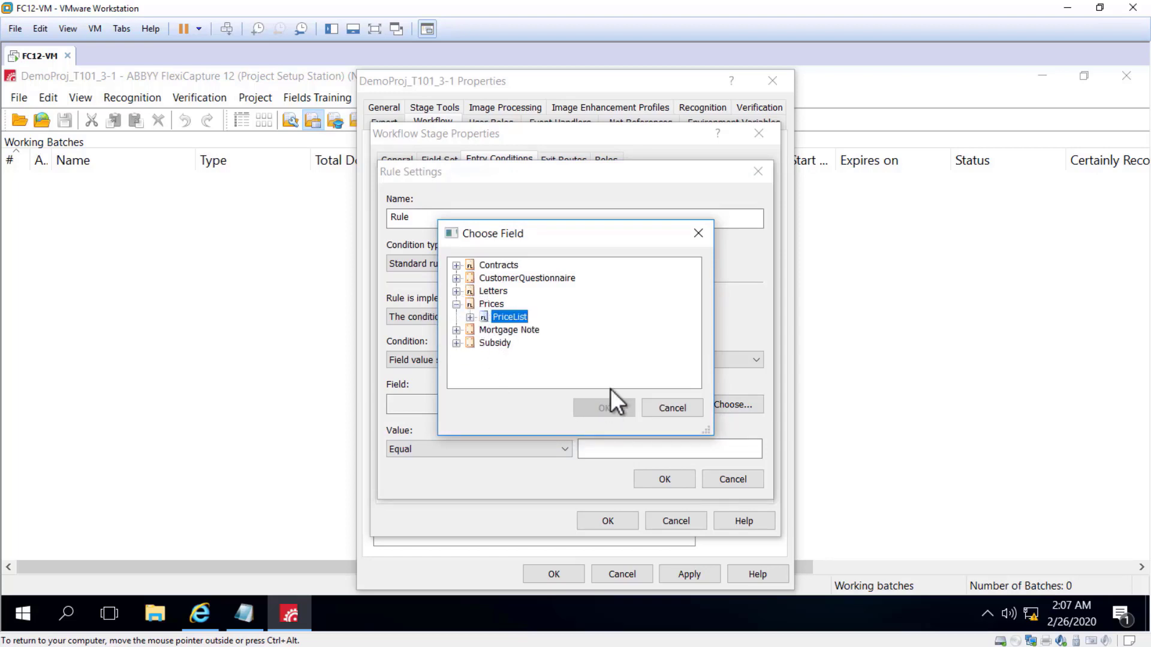
{"action": "left_click", "coordinate": [671, 409]}
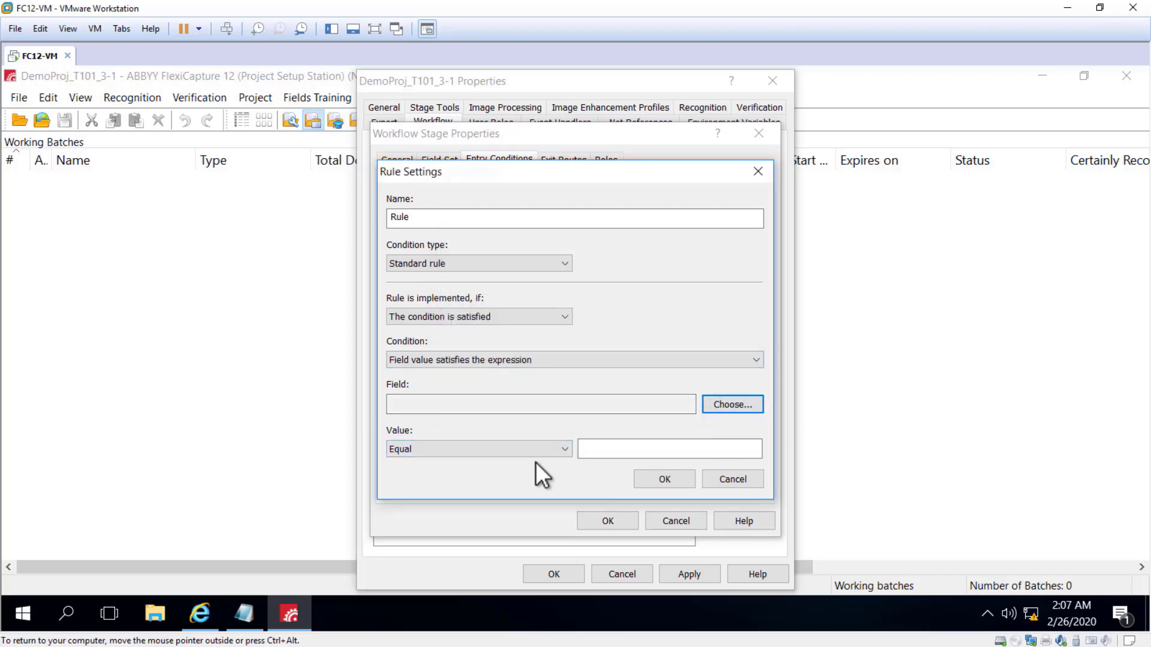
{"action": "left_click", "coordinate": [548, 445]}
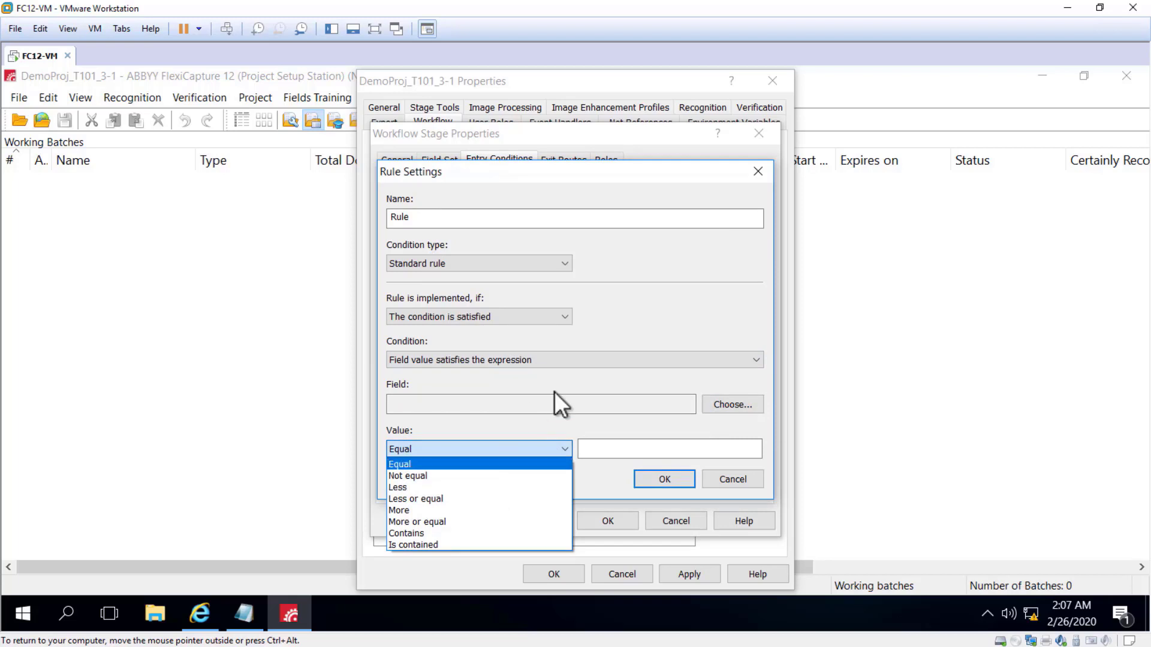
{"action": "left_click", "coordinate": [559, 420]}
{"action": "left_click", "coordinate": [728, 481]}
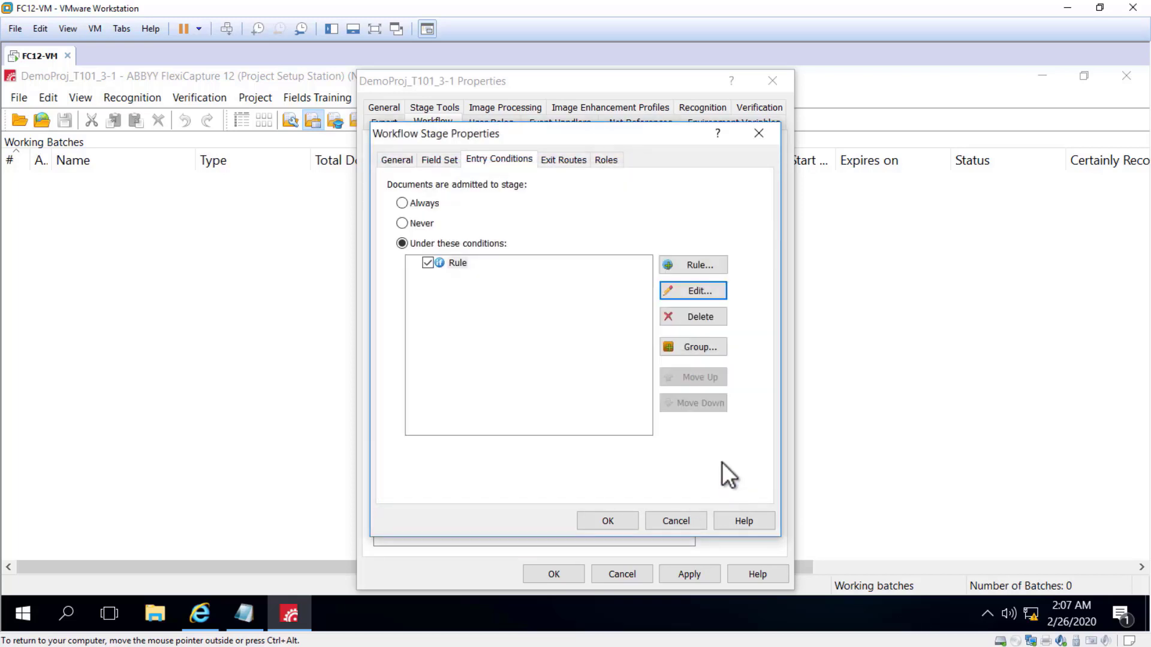
Step: Review the stage's exit routes, and add a new stage role named "Custom Contacts&Prices Verifier" before accepting the stage properties
{"action": "left_click", "coordinate": [566, 163]}
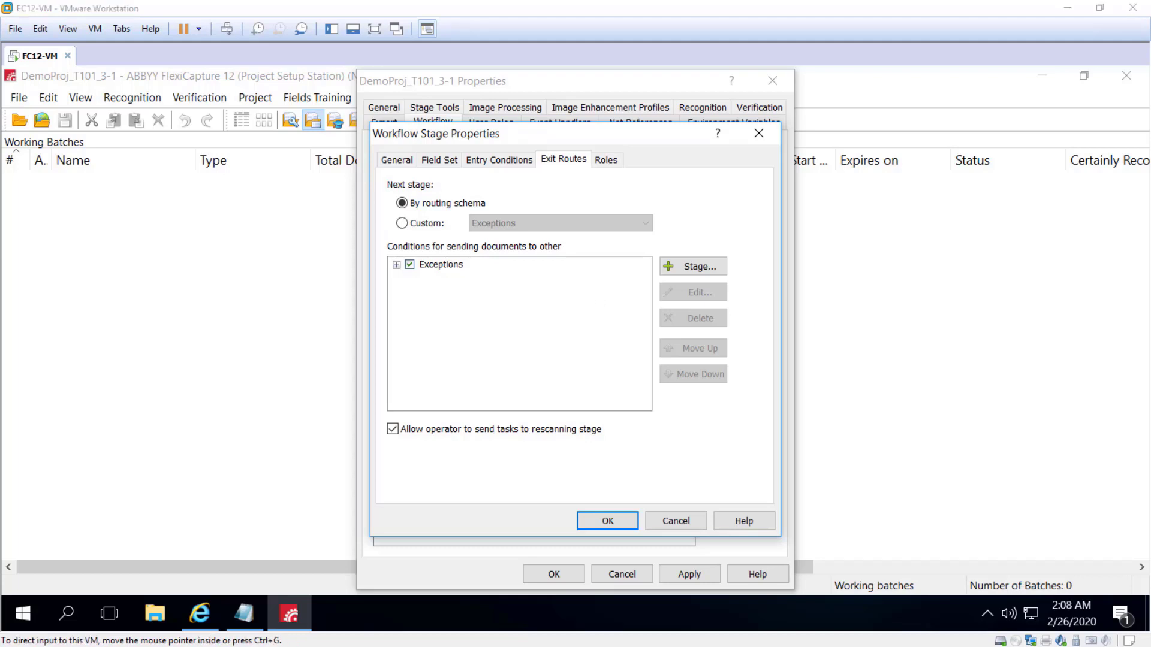
{"action": "left_click", "coordinate": [614, 158]}
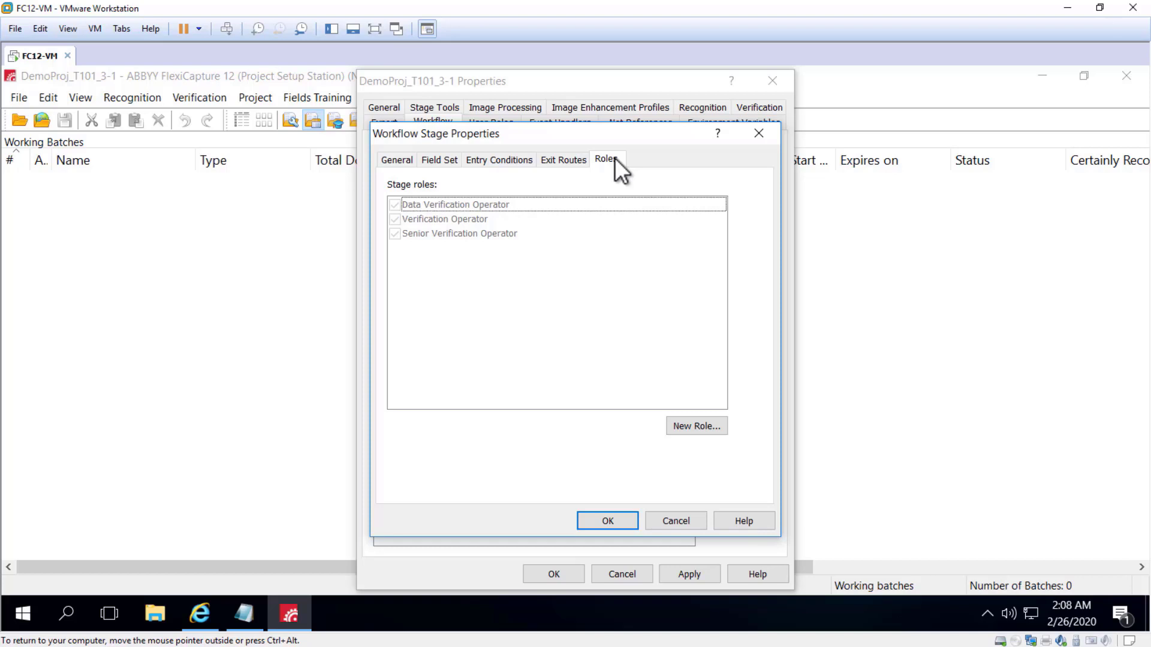
{"action": "left_click", "coordinate": [704, 422]}
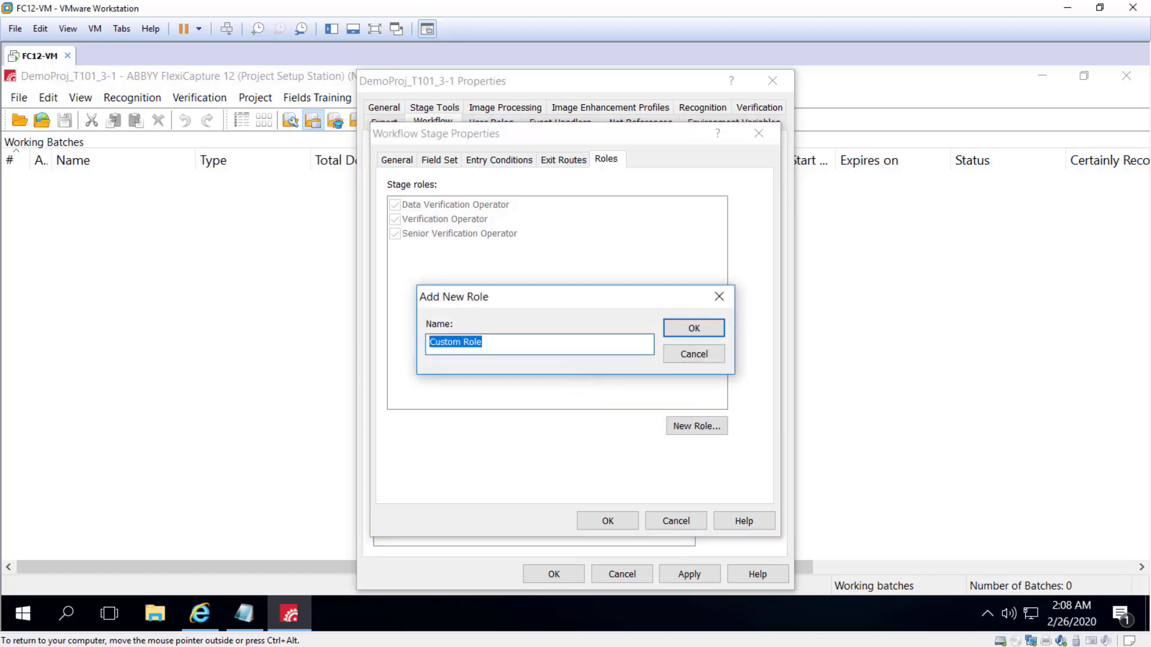
{"action": "type", "text": "Cudstom"}
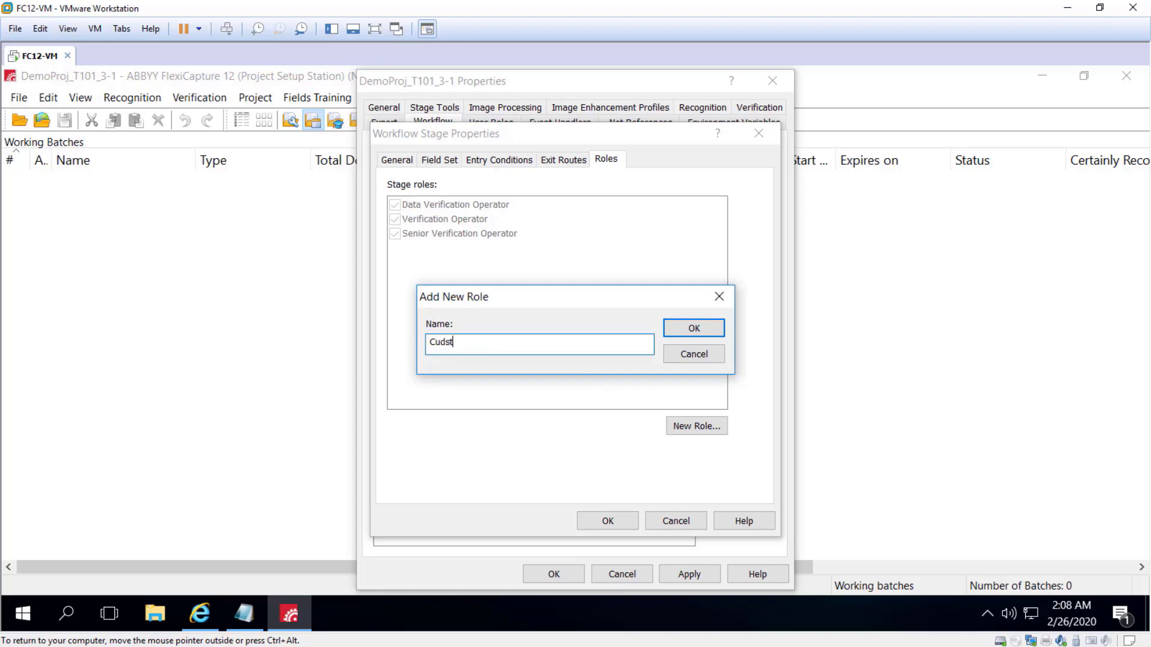
{"action": "key", "text": "BackSpace"}
{"action": "key", "text": "BackSpace"}
{"action": "key", "text": "BackSpace"}
{"action": "key", "text": "BackSpace"}
{"action": "key", "text": "BackSpace"}
{"action": "type", "text": "stom Contacts&Prices Verifier"}
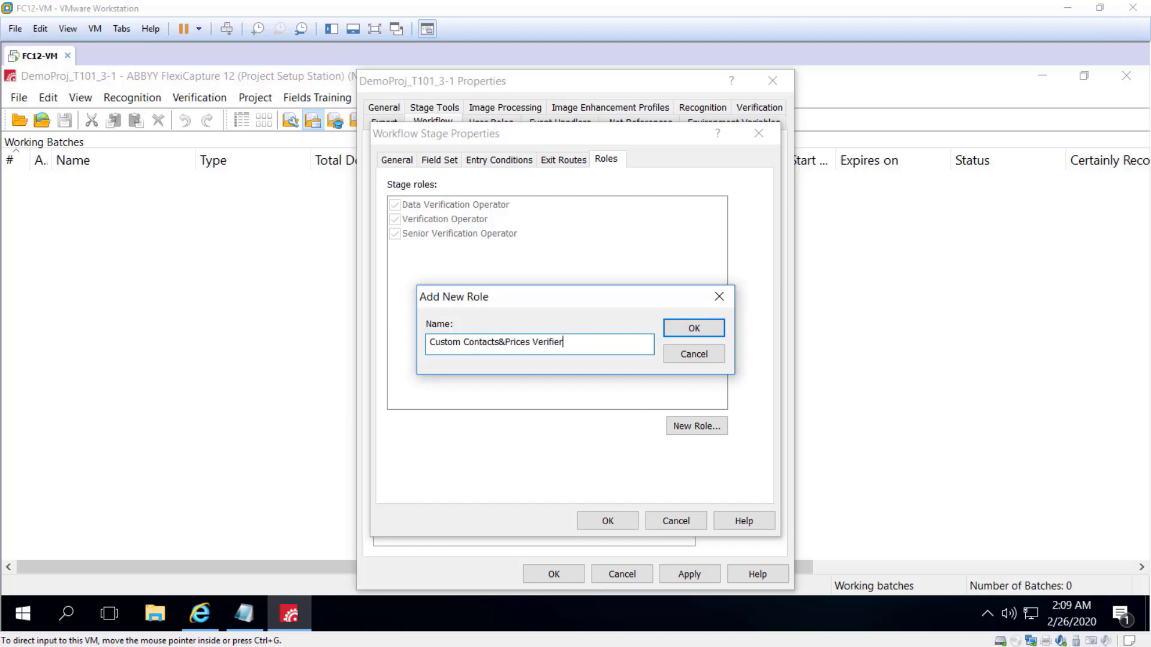
{"action": "left_click", "coordinate": [704, 328]}
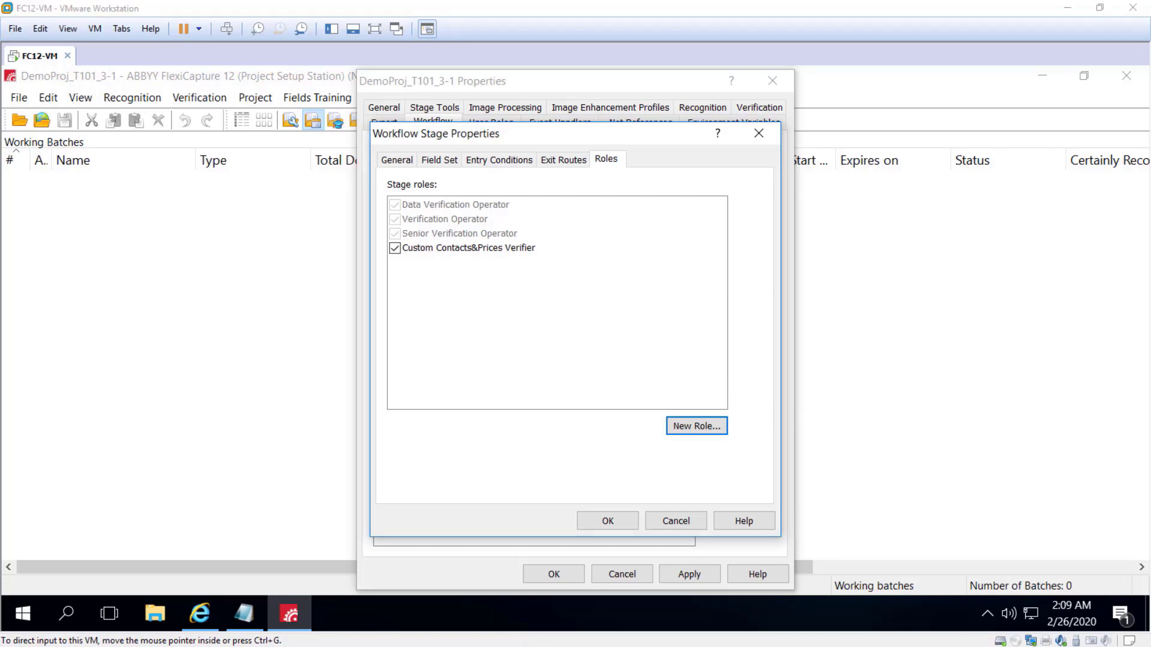
{"action": "left_click", "coordinate": [595, 521]}
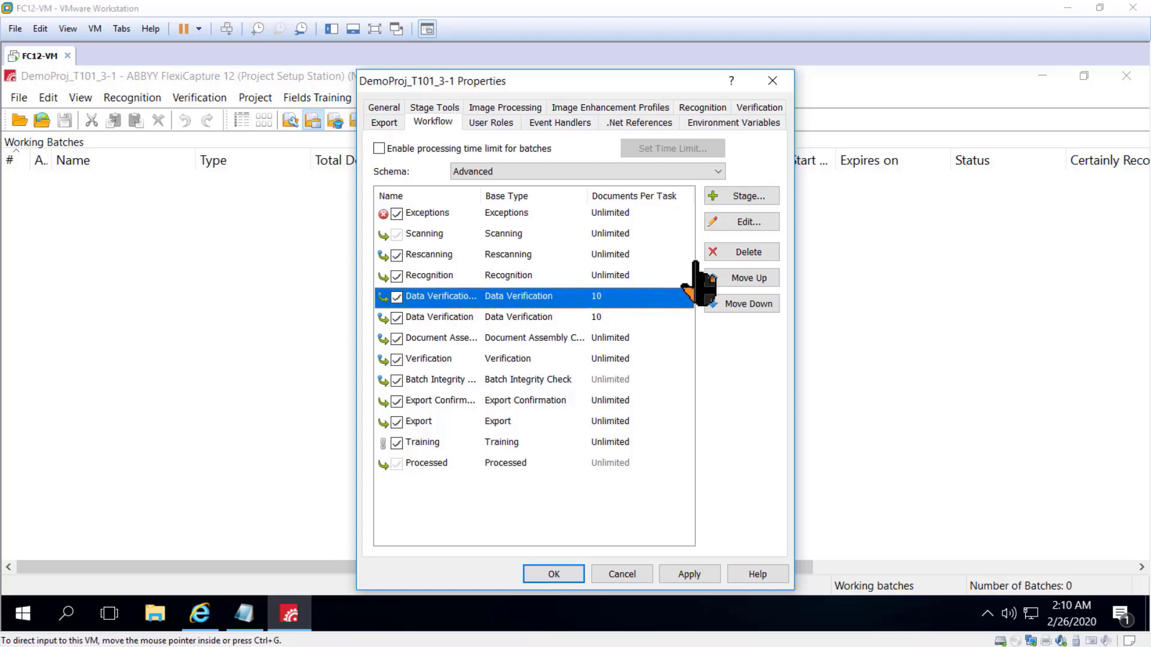
Step: Rename the new stage as "Data Verification_Contracts&Prices" and move it one place down in the workflow, directly below the Data Verification stage
{"action": "left_click", "coordinate": [732, 222]}
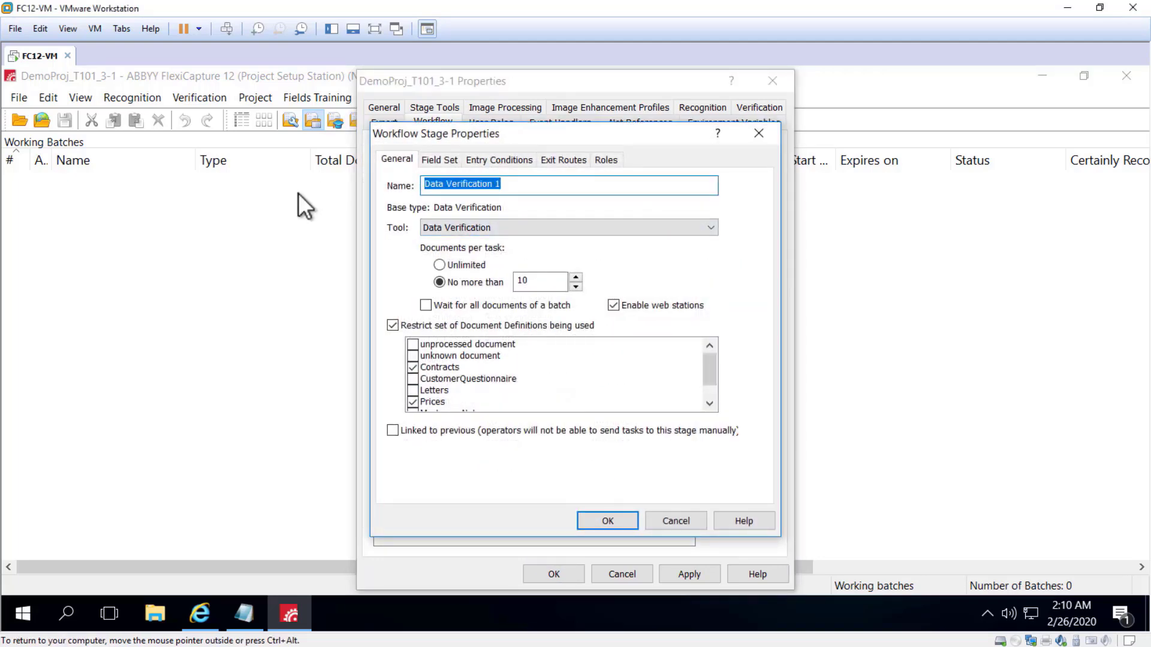
{"action": "type", "text": "Data Verification_Contracts&Prices"}
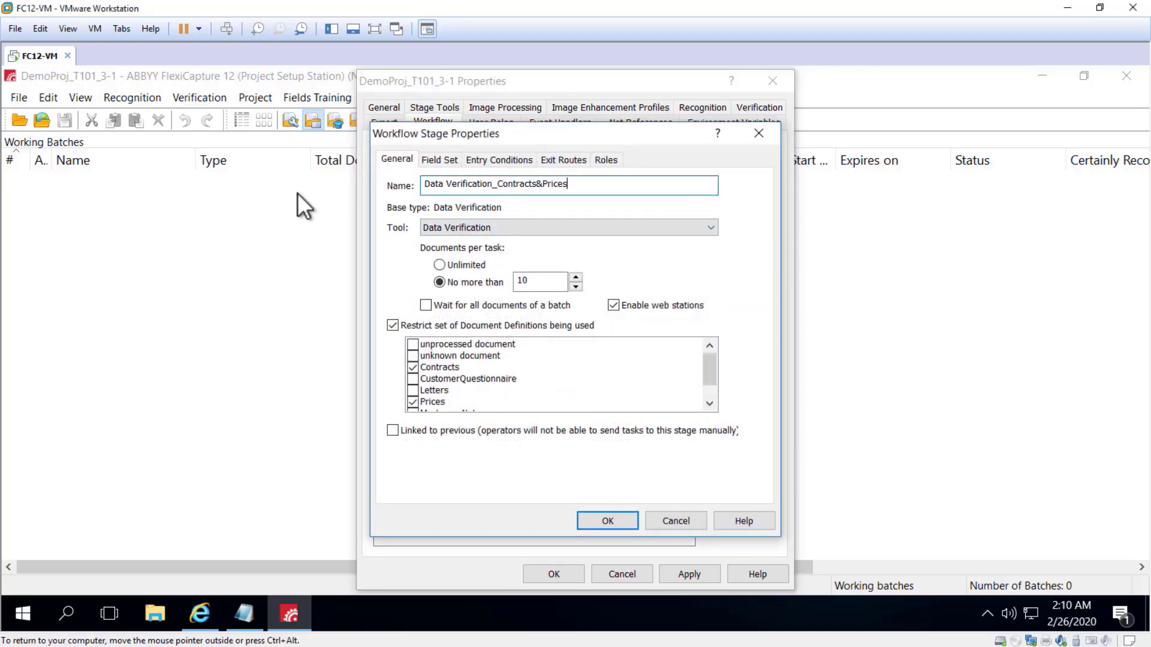
{"action": "left_click", "coordinate": [607, 519]}
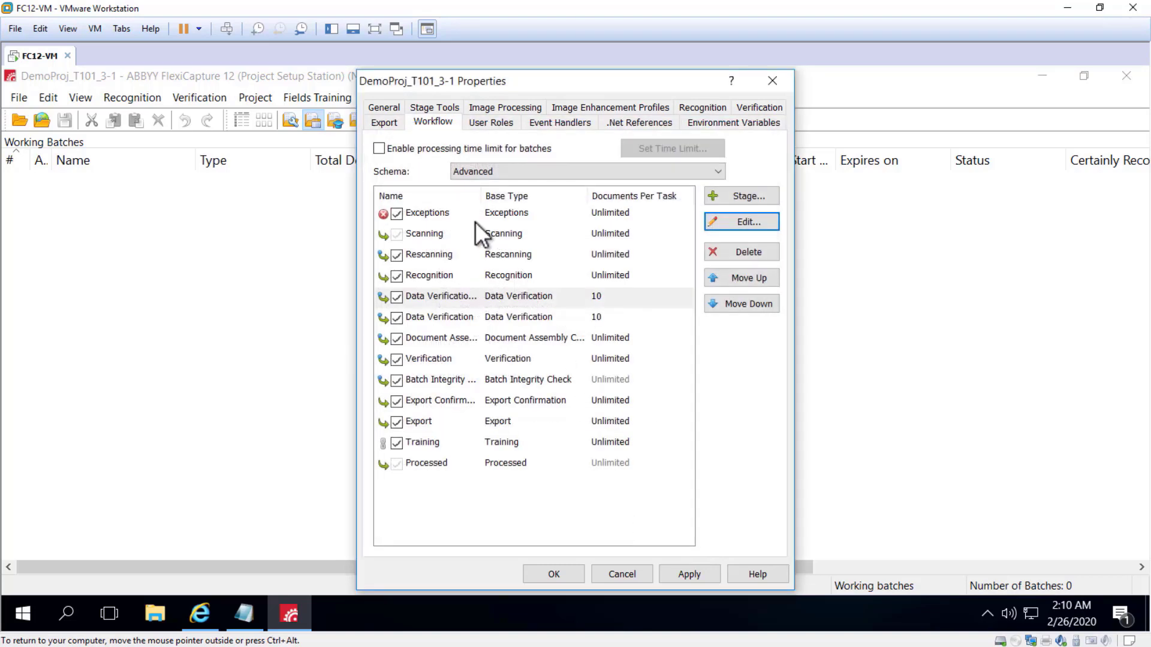
{"action": "left_click_drag", "start_coordinate": [483, 199], "coordinate": [572, 202]}
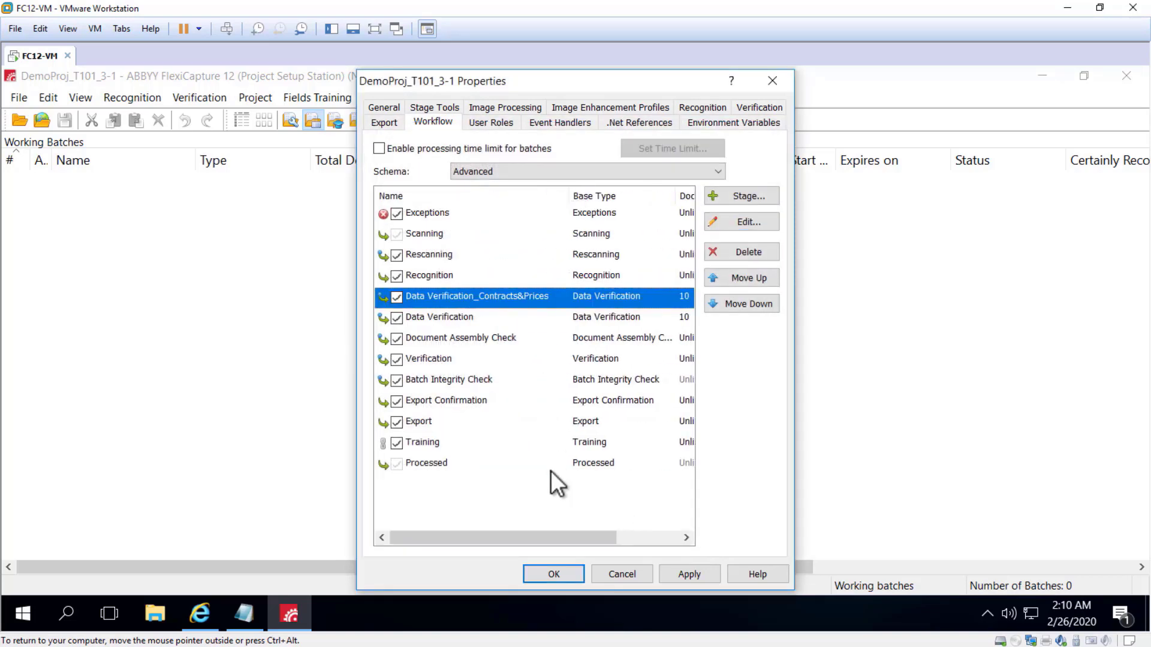
{"action": "left_click", "coordinate": [754, 303]}
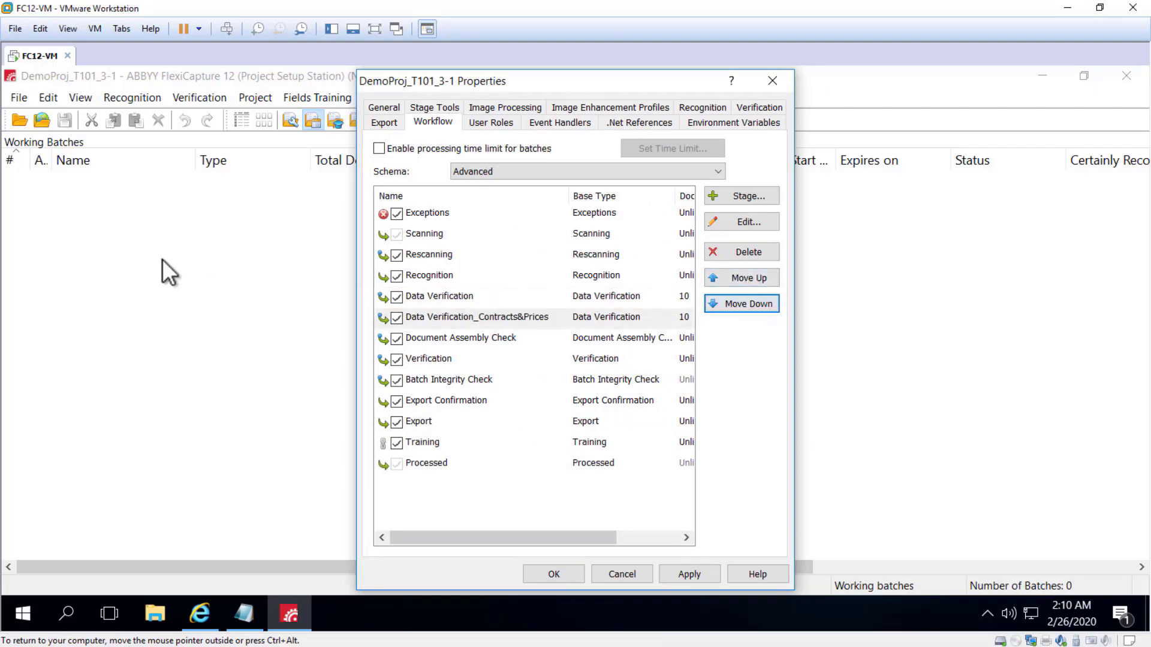